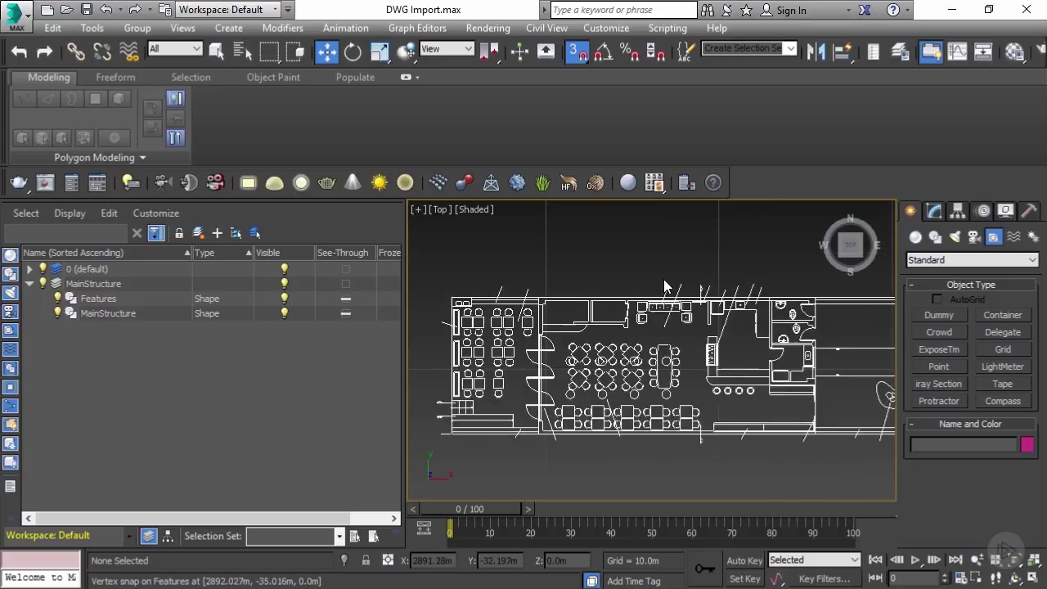
Select the entire imported floor plan in the Top view, turn off snapping and move it towards the world origin
scroll(590, 283, down, 2)
scroll(518, 276, down, 1)
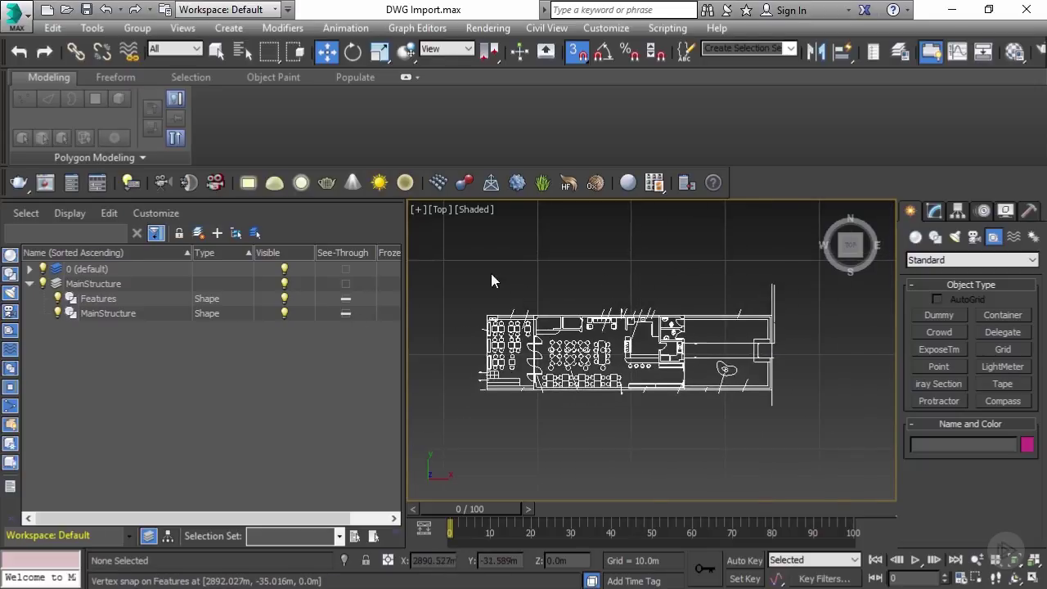
middle_drag(526, 247, 537, 257)
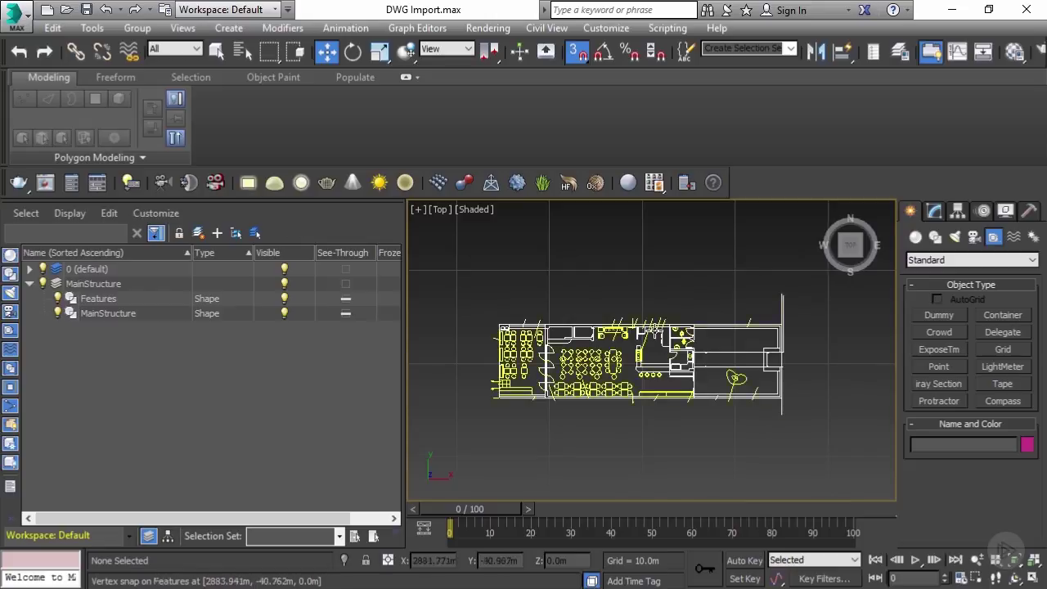
scroll(651, 330, down, 8)
scroll(651, 329, down, 4)
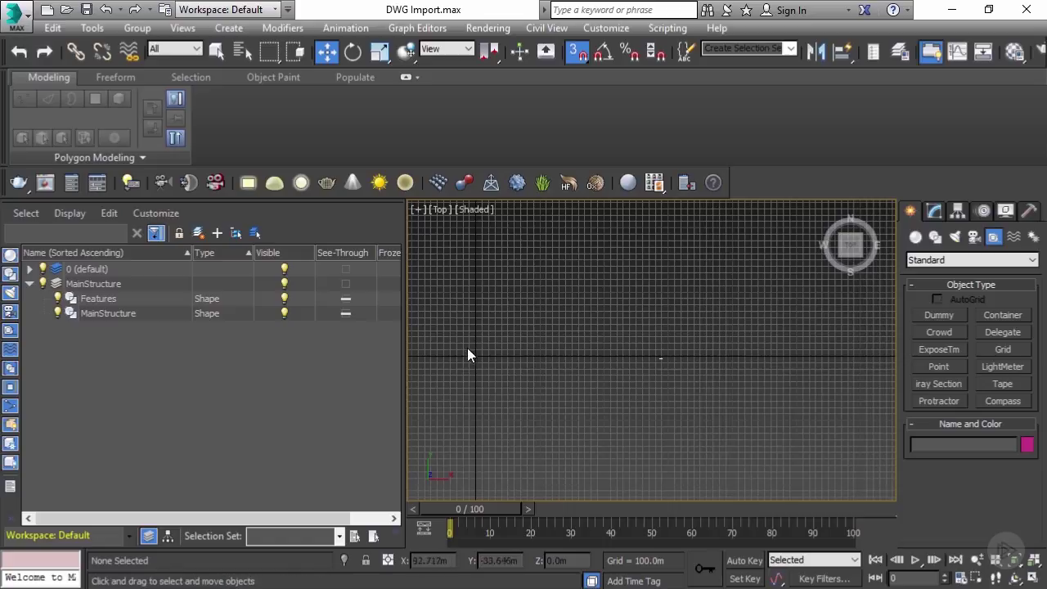
drag(683, 331, 515, 339)
click(578, 50)
middle_drag(518, 345, 627, 336)
scroll(627, 336, up, 10)
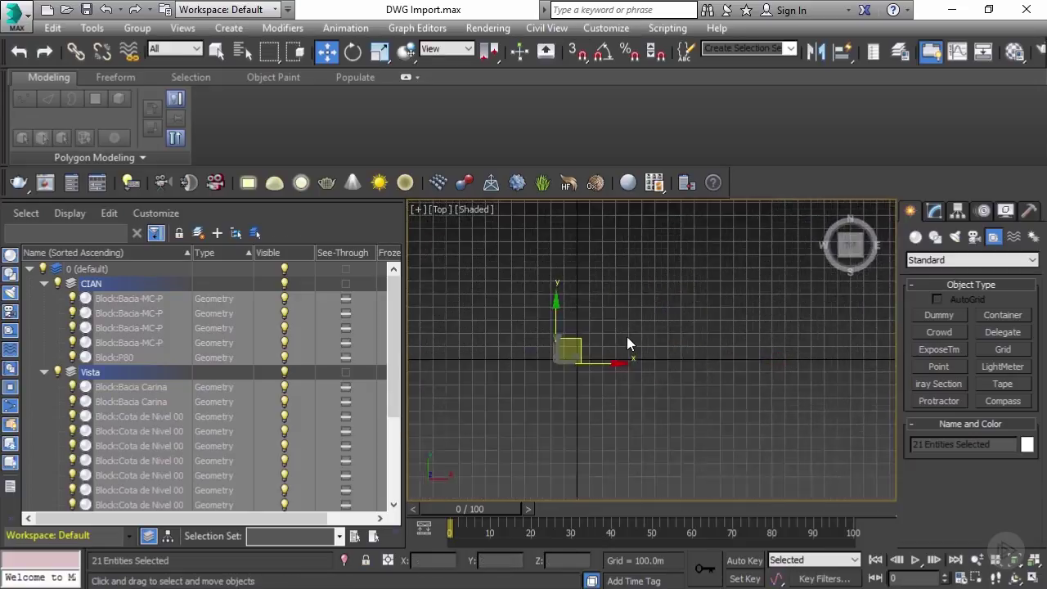
Refine the position of the selected floor plan so that it sits centred on the world origin
middle_drag(515, 375, 606, 341)
drag(524, 352, 646, 347)
scroll(648, 346, up, 4)
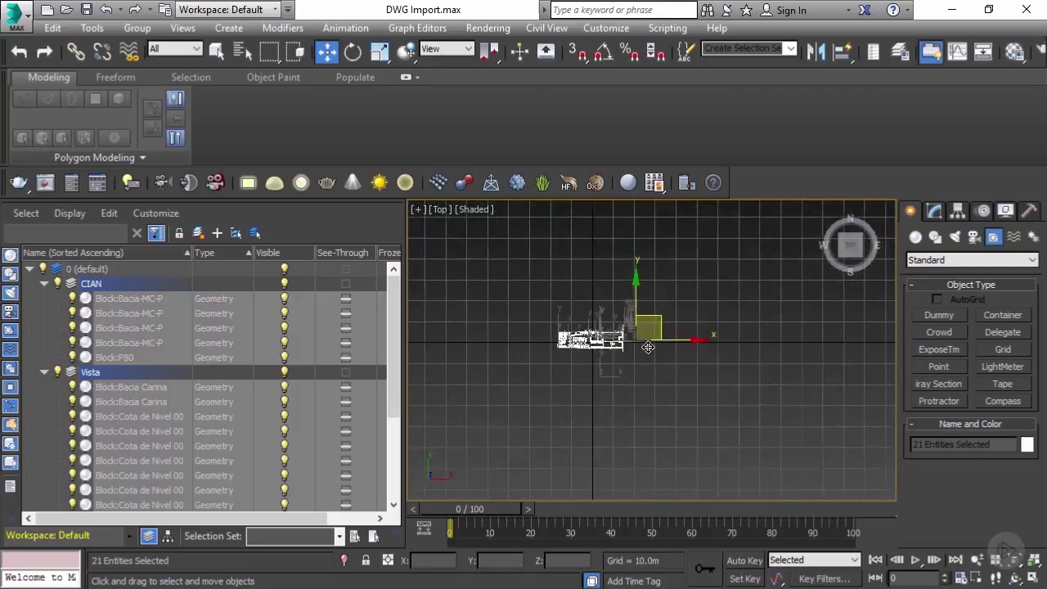
scroll(648, 346, up, 3)
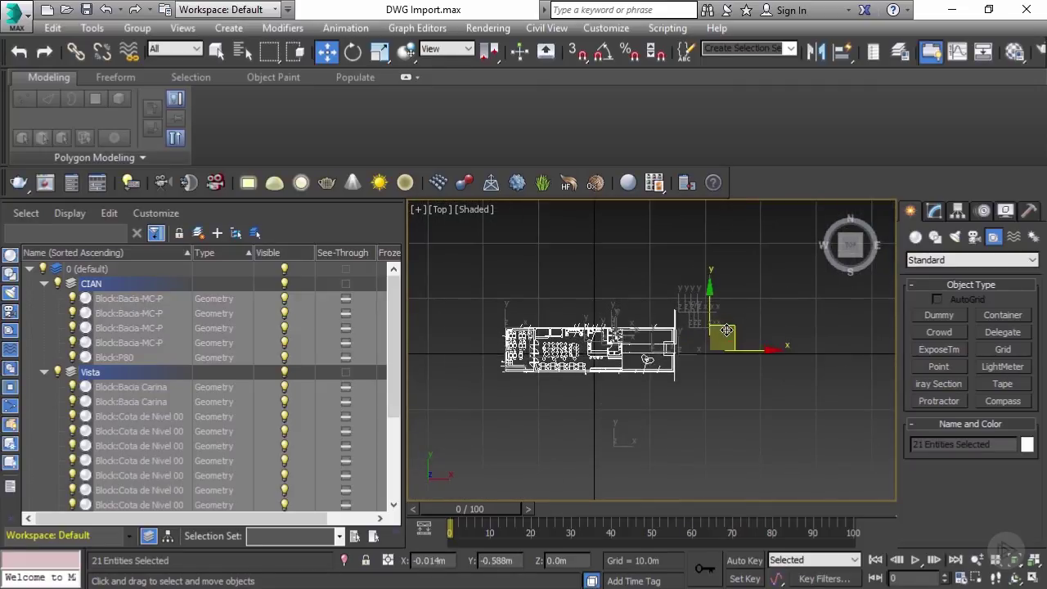
scroll(696, 333, up, 2)
middle_drag(697, 333, 803, 328)
drag(842, 340, 851, 339)
Collapse the CIAN, Vista and 0 (default) layers in the scene list and clear the selection
click(44, 283)
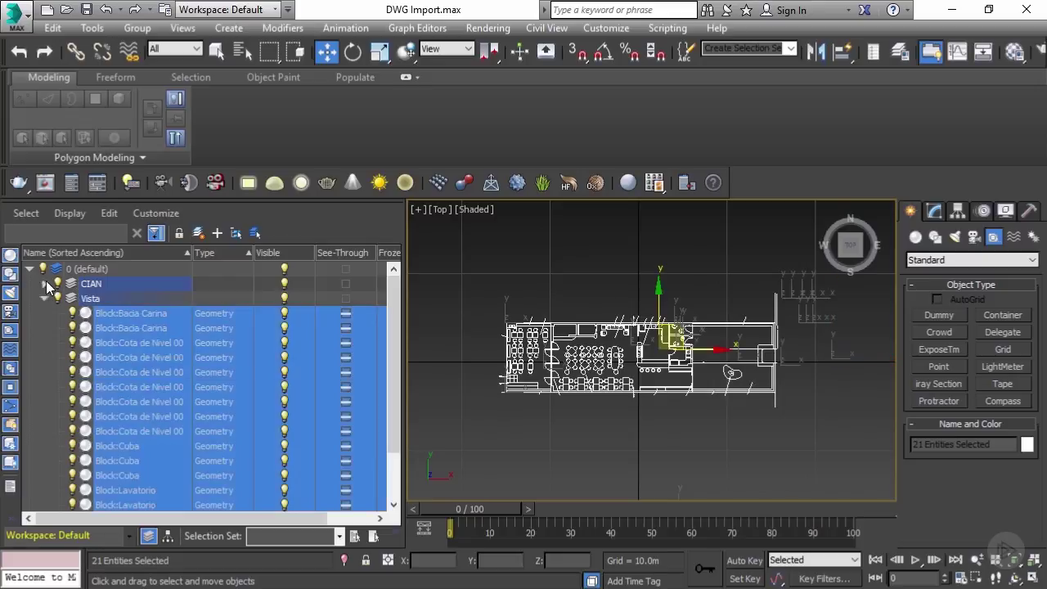
click(43, 298)
click(32, 268)
click(511, 419)
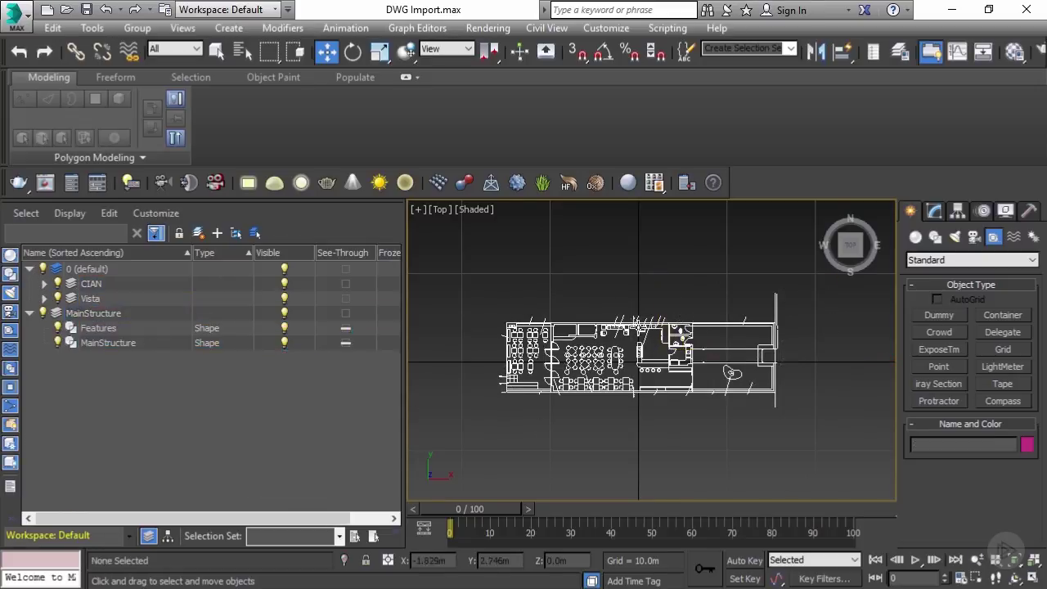
Select the MainStructure shape of the floor plan
click(639, 327)
scroll(639, 326, down, 5)
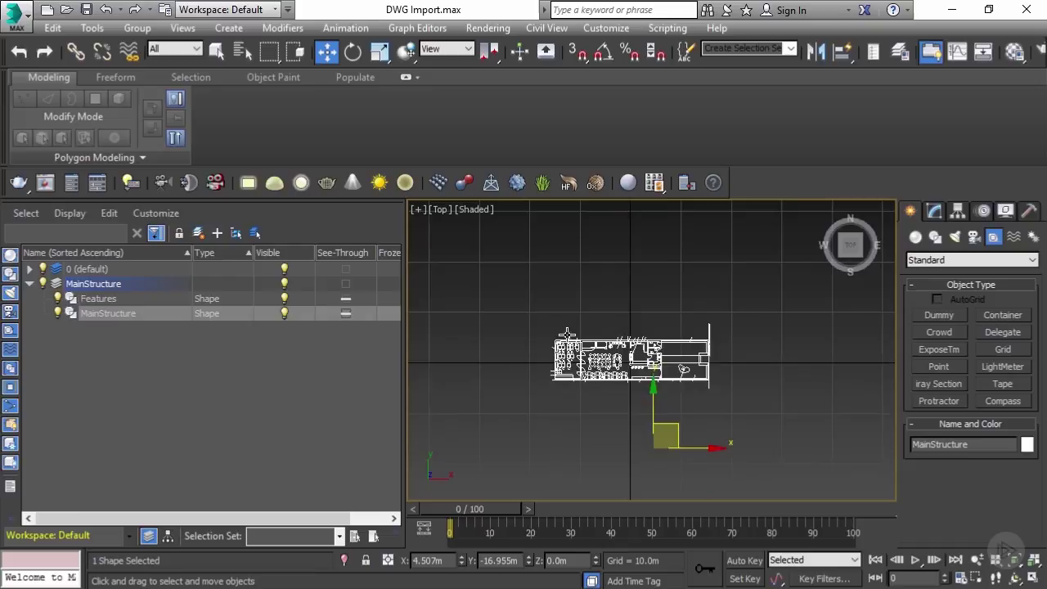
scroll(597, 336, up, 4)
scroll(722, 328, up, 1)
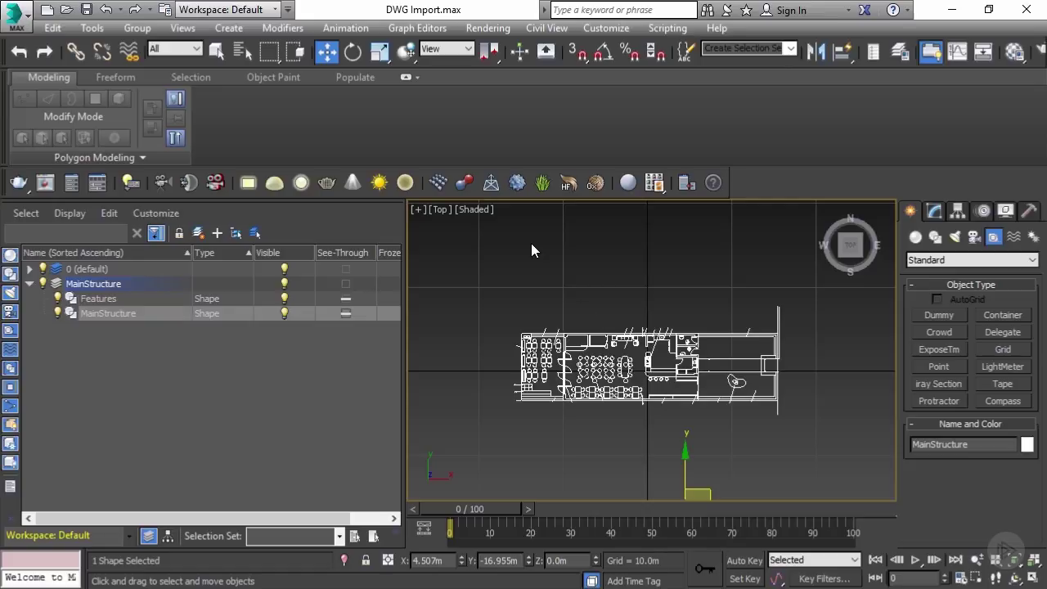
Check the display unit scale in Units Setup and accept the existing settings
scroll(531, 243, up, 3)
middle_drag(533, 247, 479, 262)
click(600, 26)
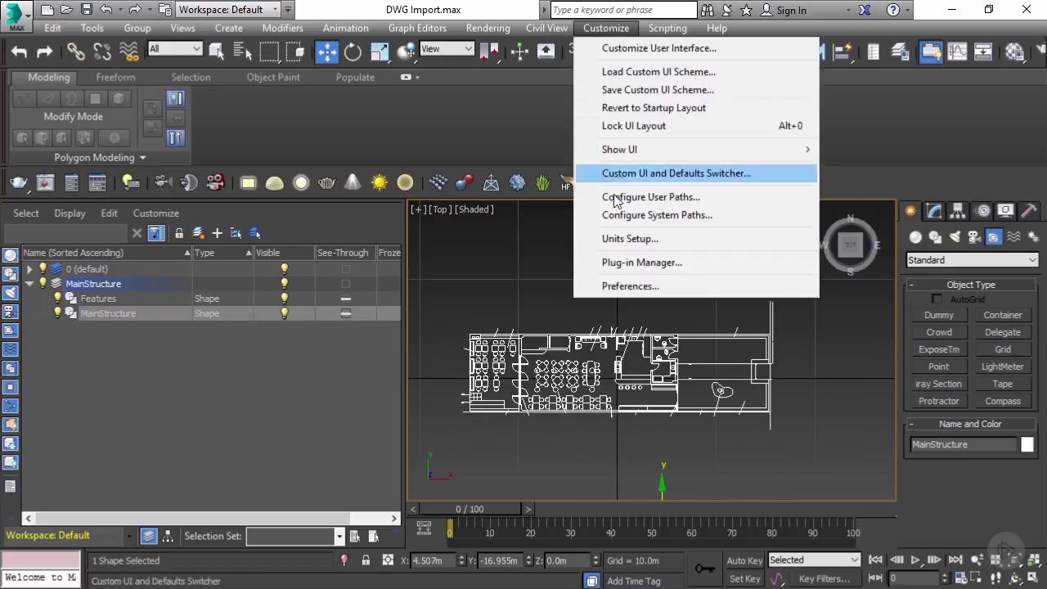
click(587, 237)
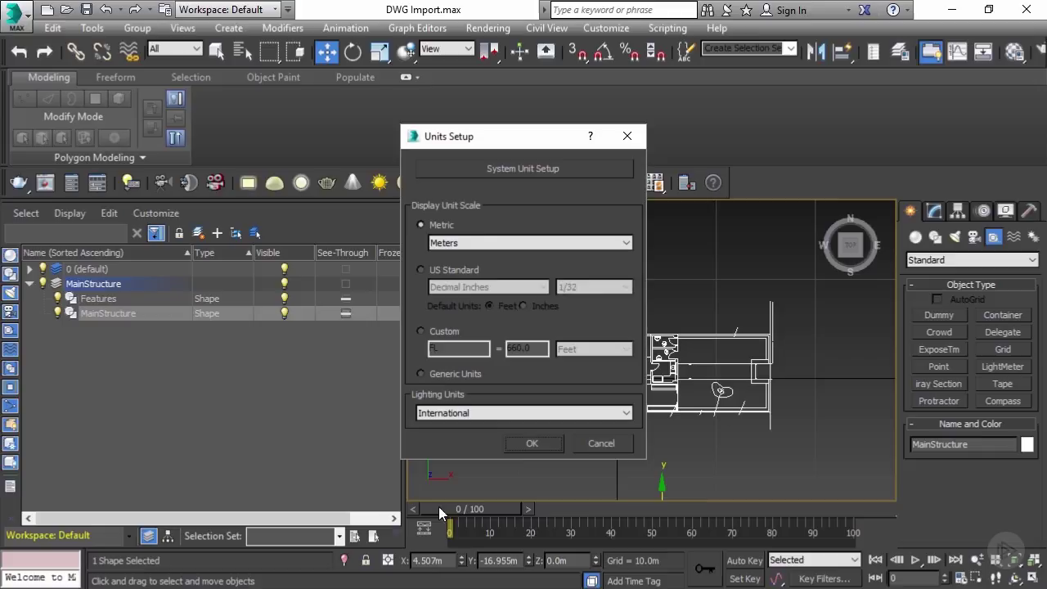
click(526, 440)
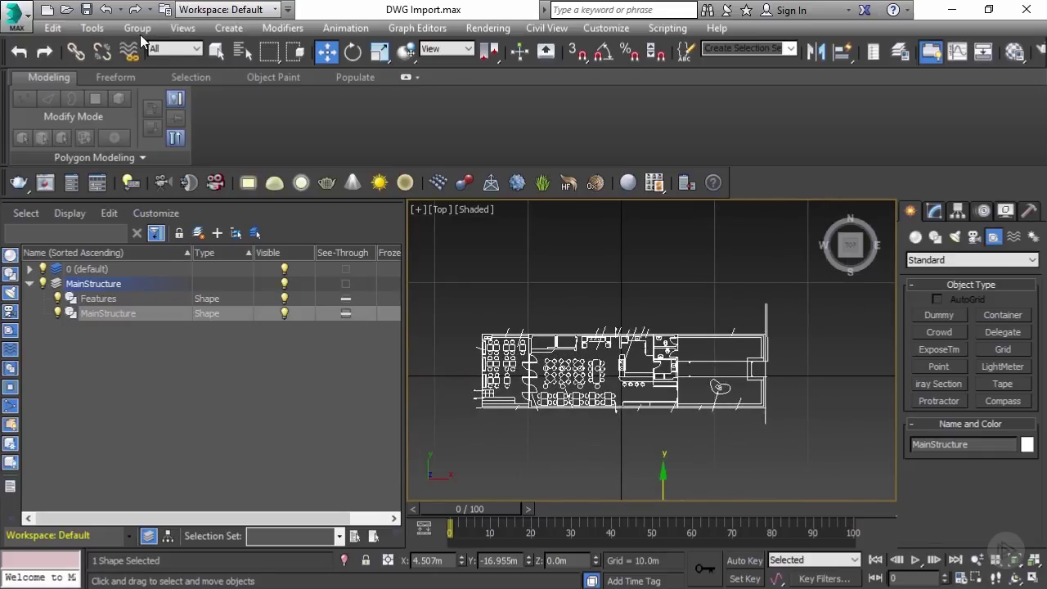
Set the home grid spacing to 1 m and close the Grid and Snap Settings
click(91, 28)
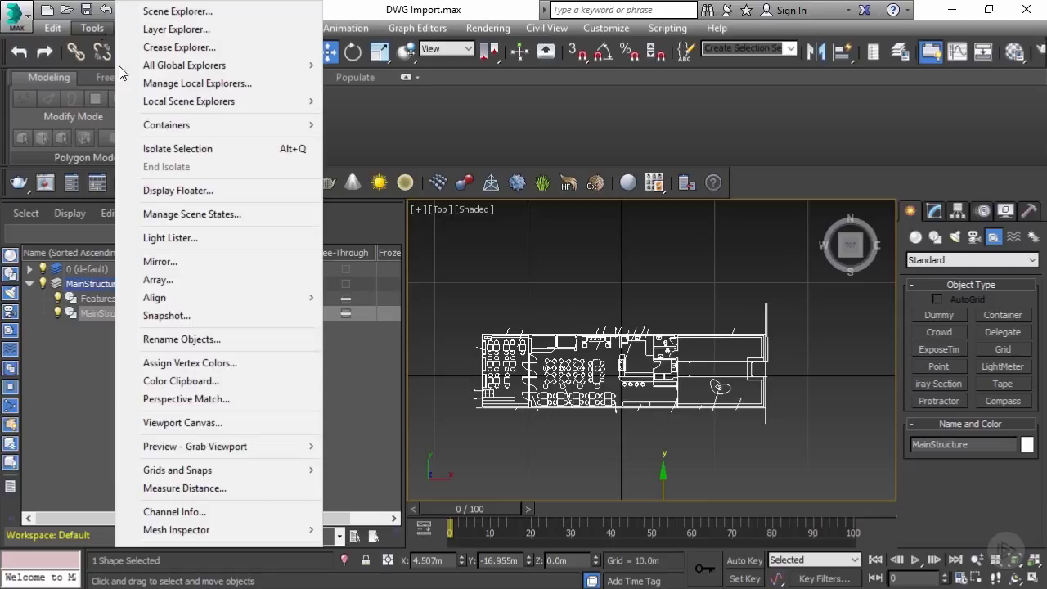
mouse_move(236, 467)
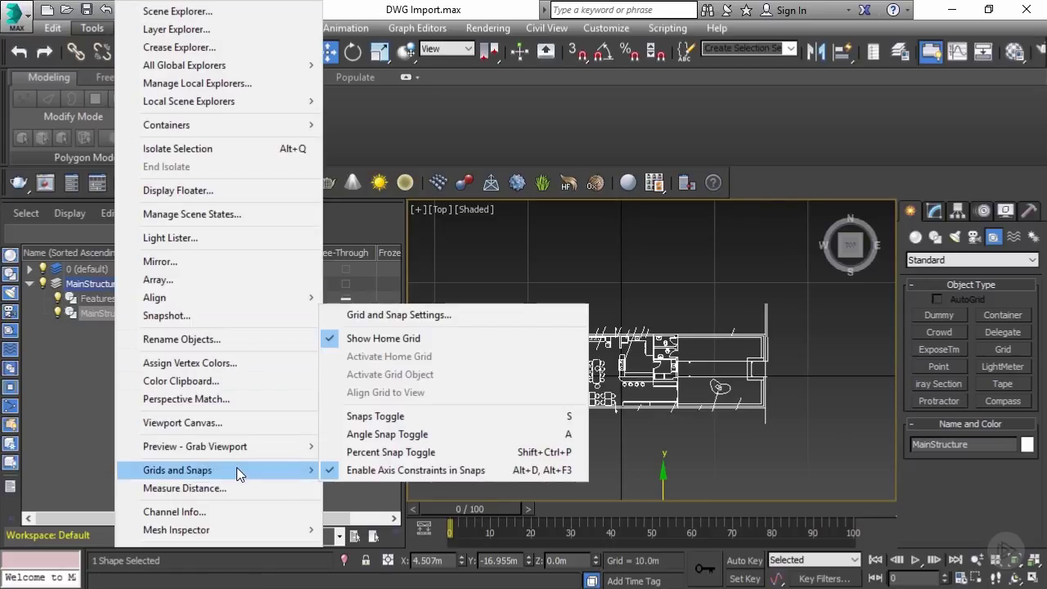
click(416, 316)
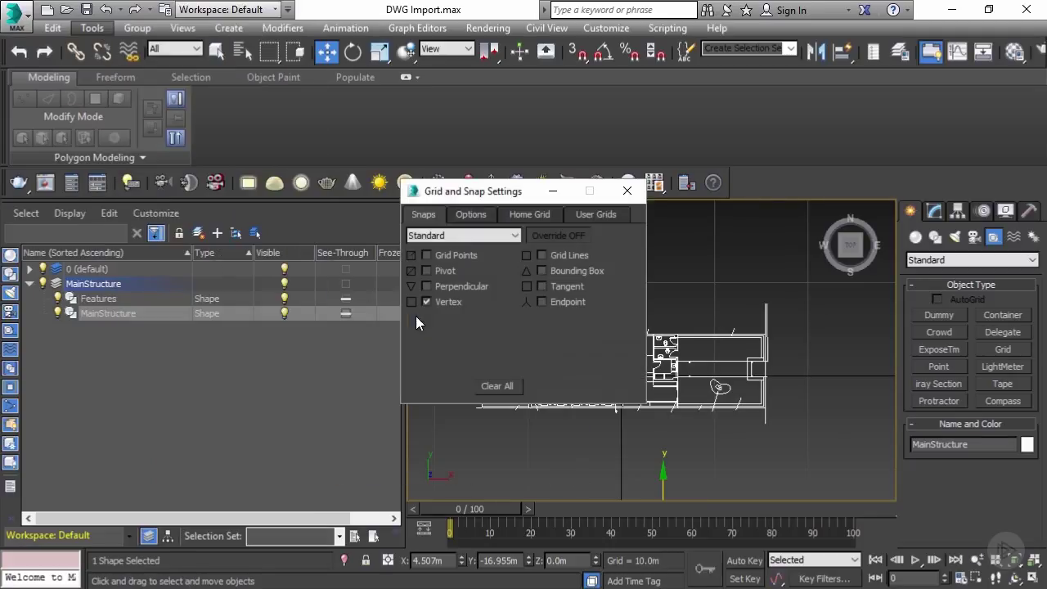
click(528, 212)
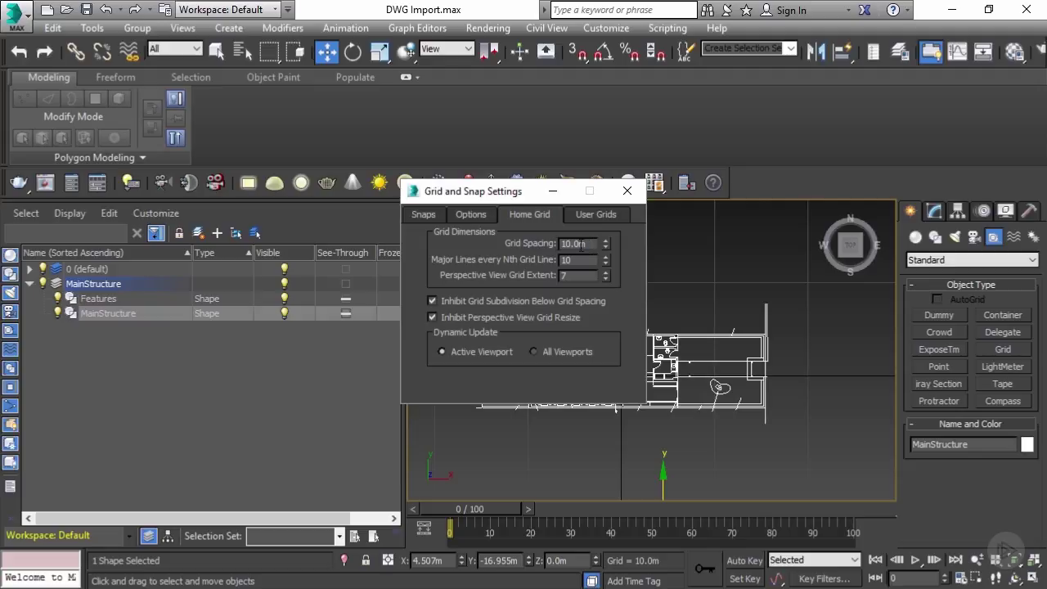
double_click(581, 244)
text(1)
key(Return)
scroll(566, 249, up, 2)
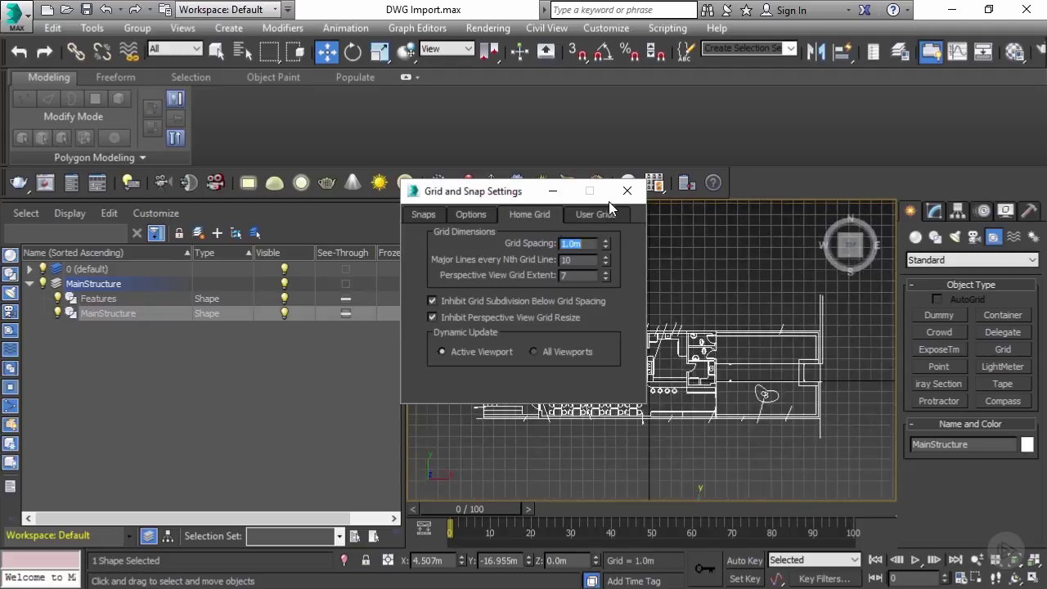
click(627, 190)
Examine the grid behind the floor plan and review the home grid settings
scroll(703, 319, down, 2)
middle_drag(738, 331, 669, 321)
scroll(717, 312, up, 1)
scroll(668, 321, up, 1)
scroll(669, 323, up, 1)
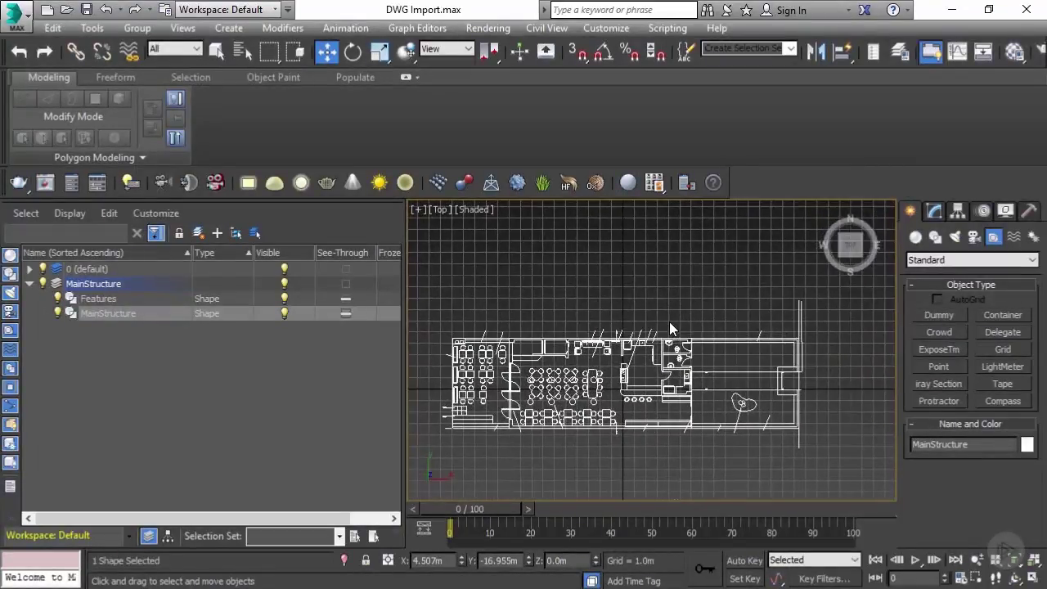
right_click(572, 53)
click(523, 213)
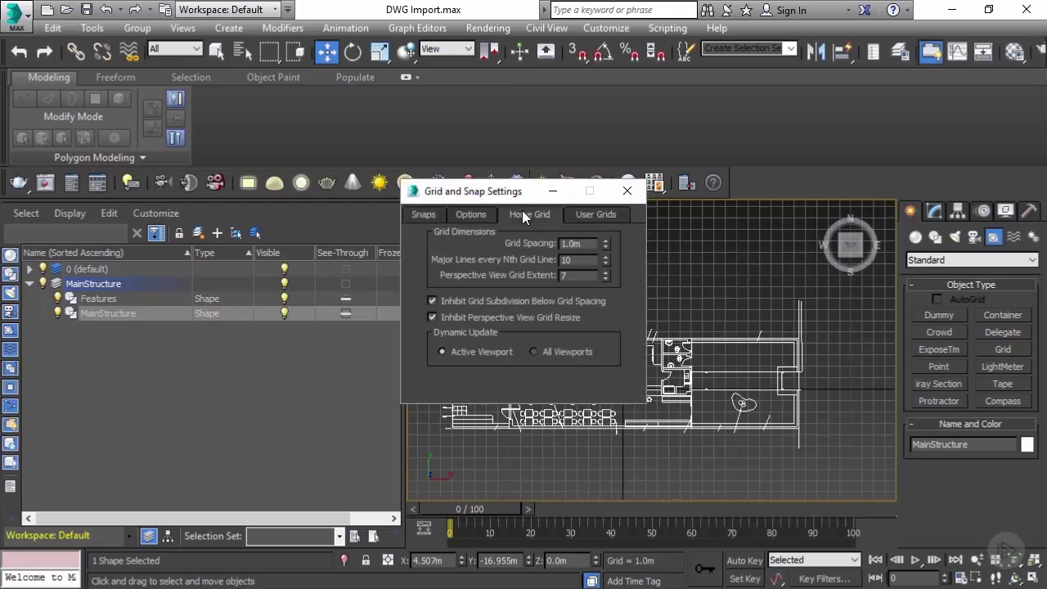
click(626, 190)
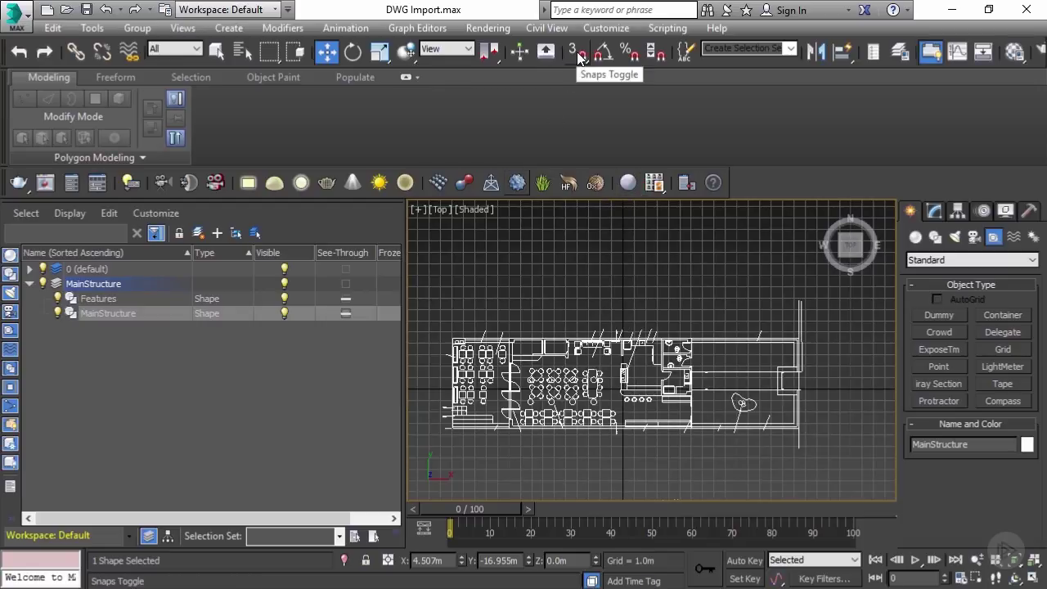
Reopen the home grid settings clear of the floor plan and compare the grid spacing with the plan's size
right_click(578, 54)
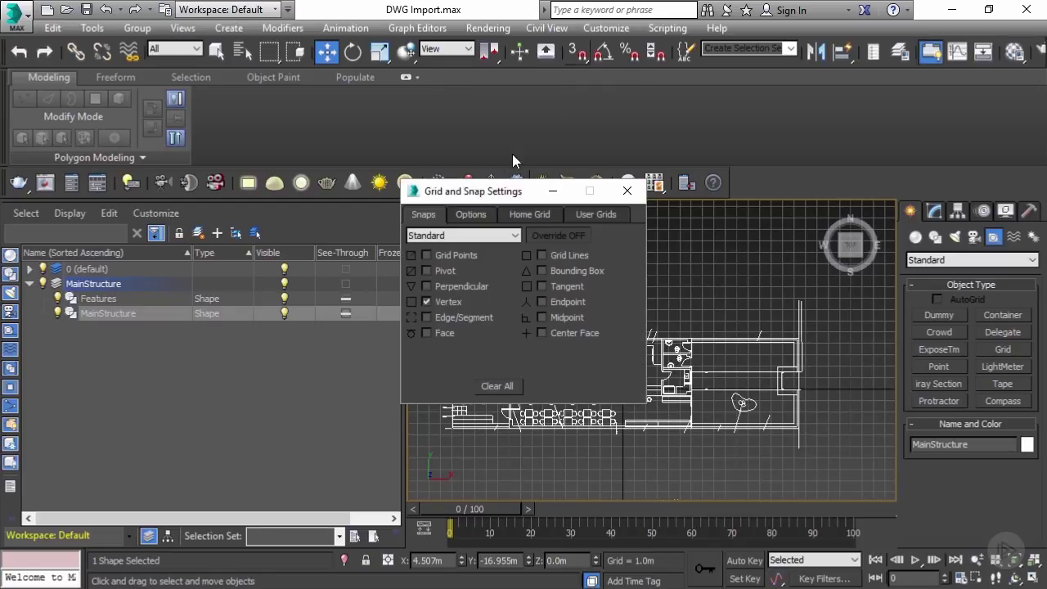
click(520, 214)
drag(498, 190, 277, 160)
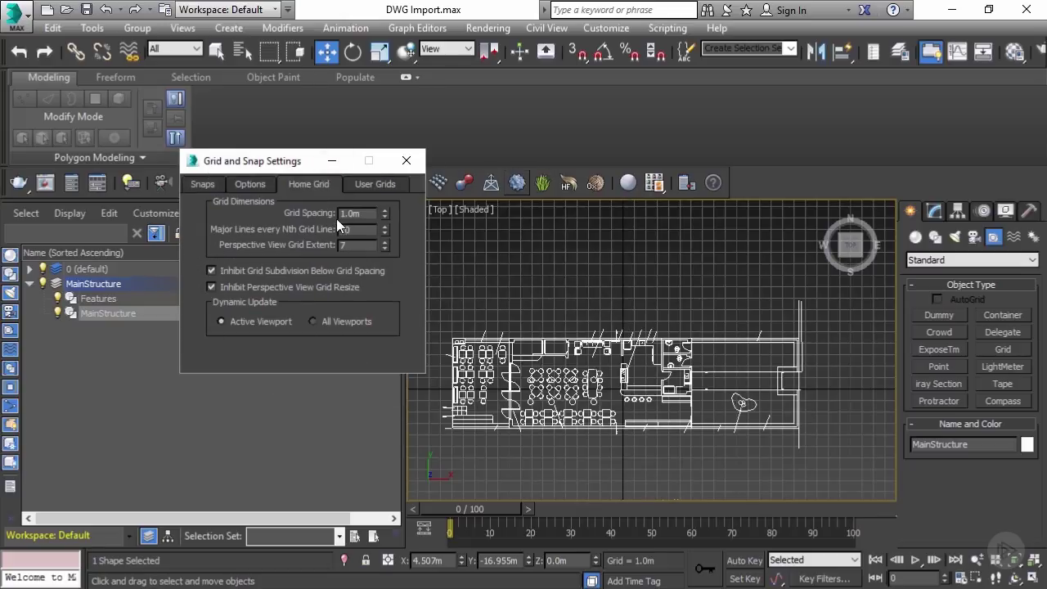
double_click(362, 215)
scroll(548, 262, down, 2)
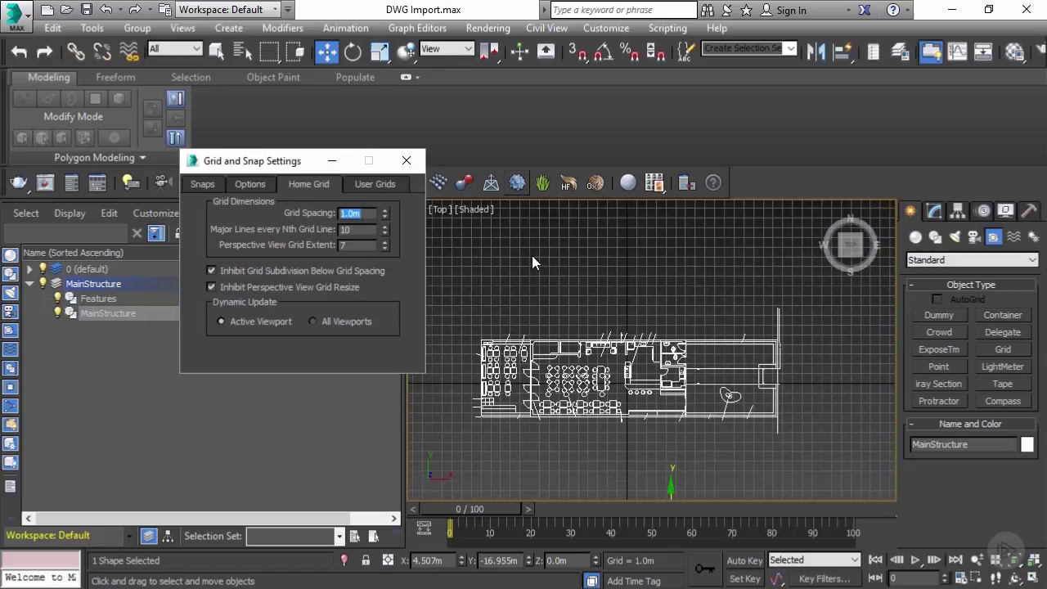
scroll(674, 303, up, 3)
scroll(667, 304, down, 2)
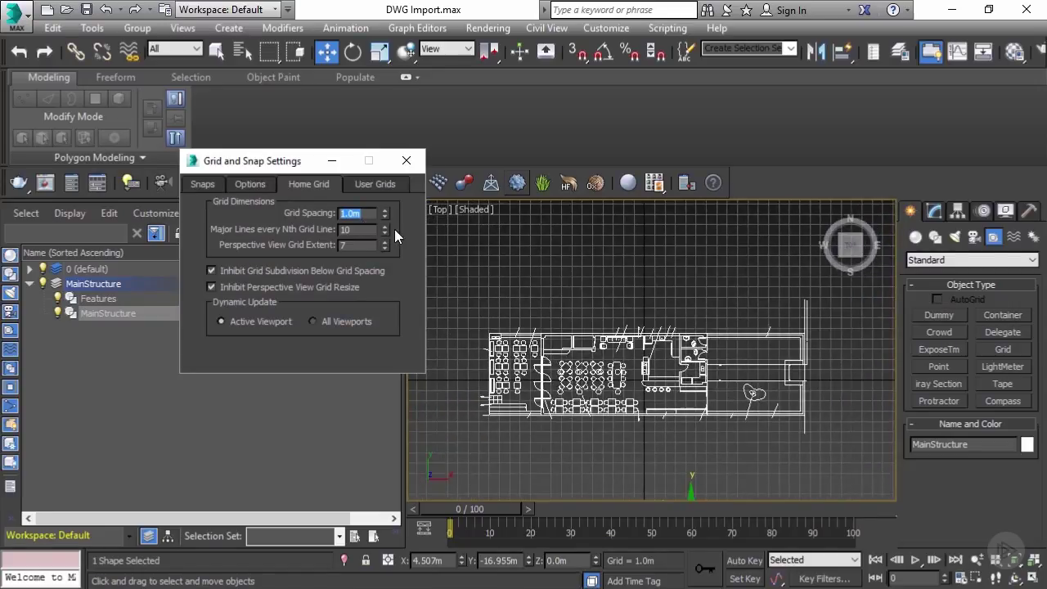
click(406, 160)
Turn on vertex snapping and measure the floor plan's full length along its lower edge with a Tape helper
scroll(534, 285, up, 1)
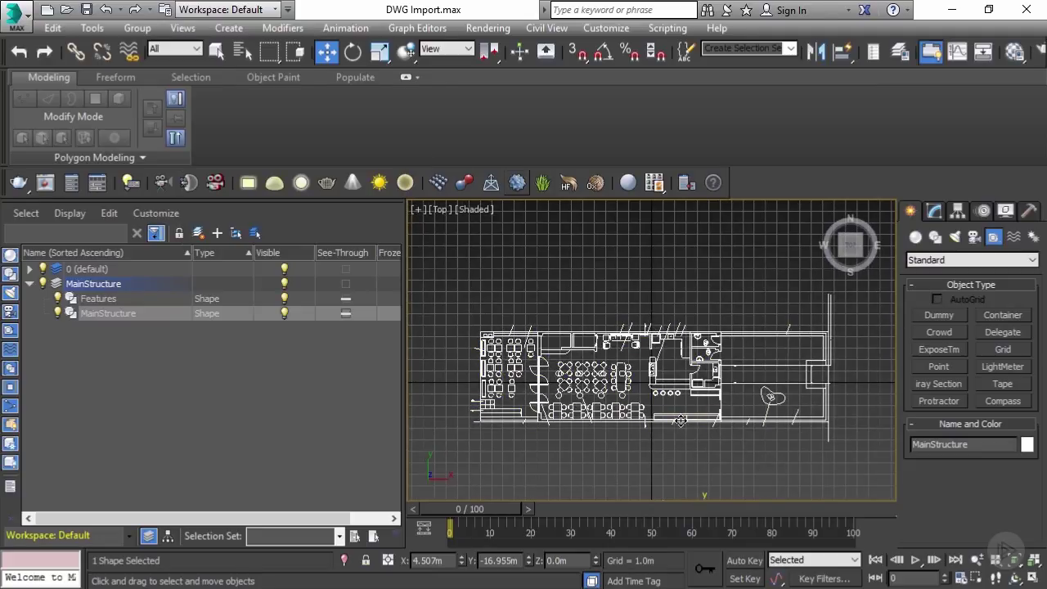
scroll(590, 249, up, 1)
middle_drag(589, 249, 589, 218)
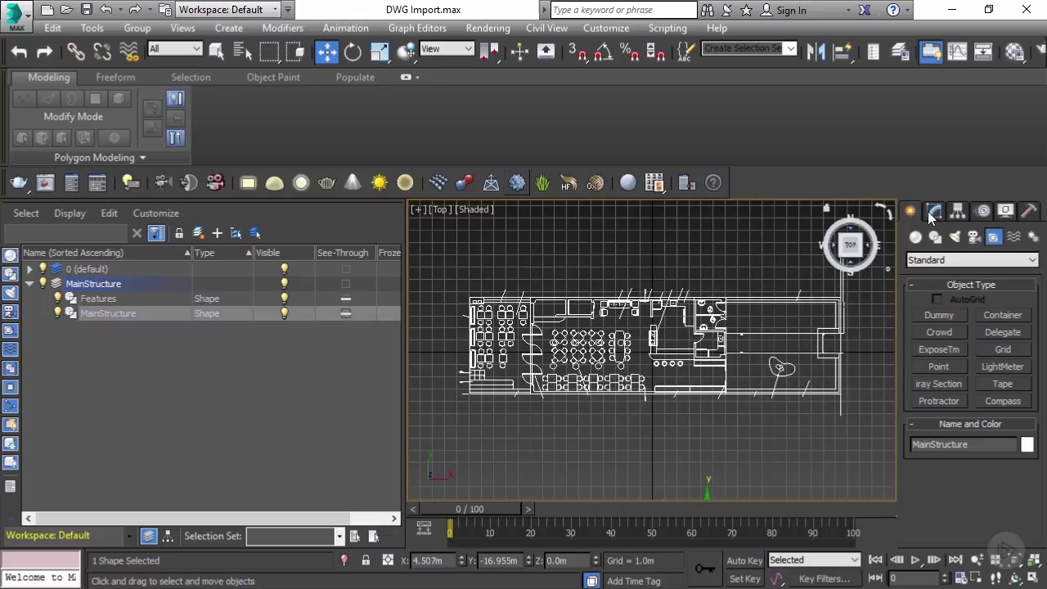
click(993, 382)
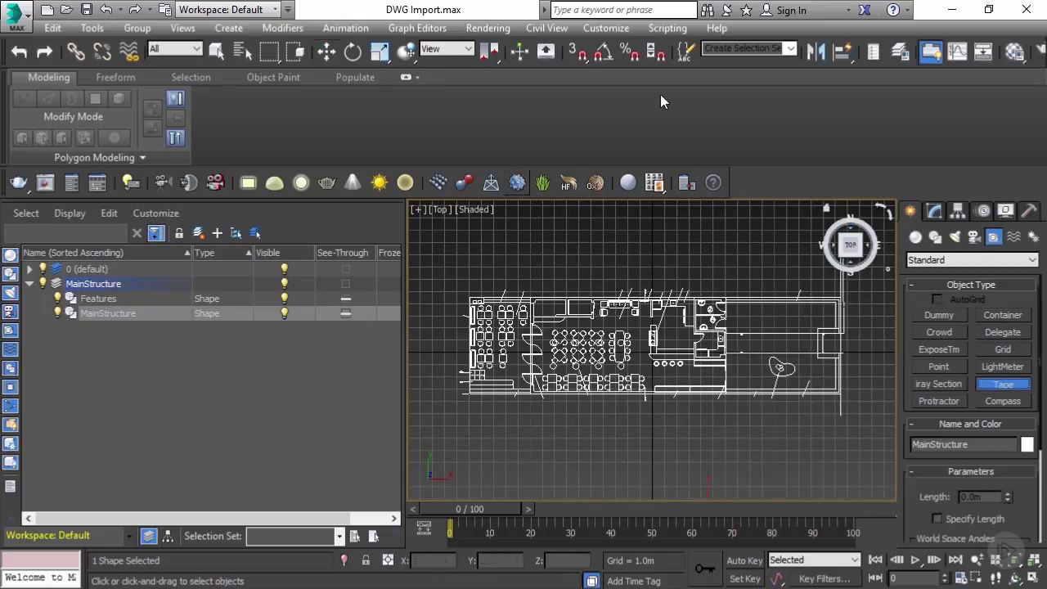
click(573, 51)
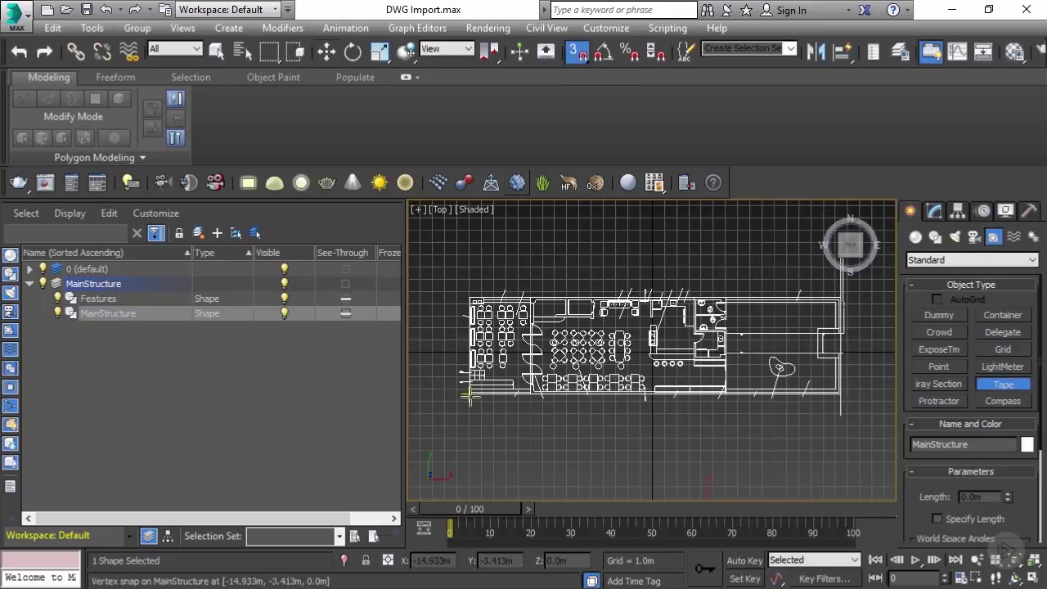
drag(470, 395, 841, 395)
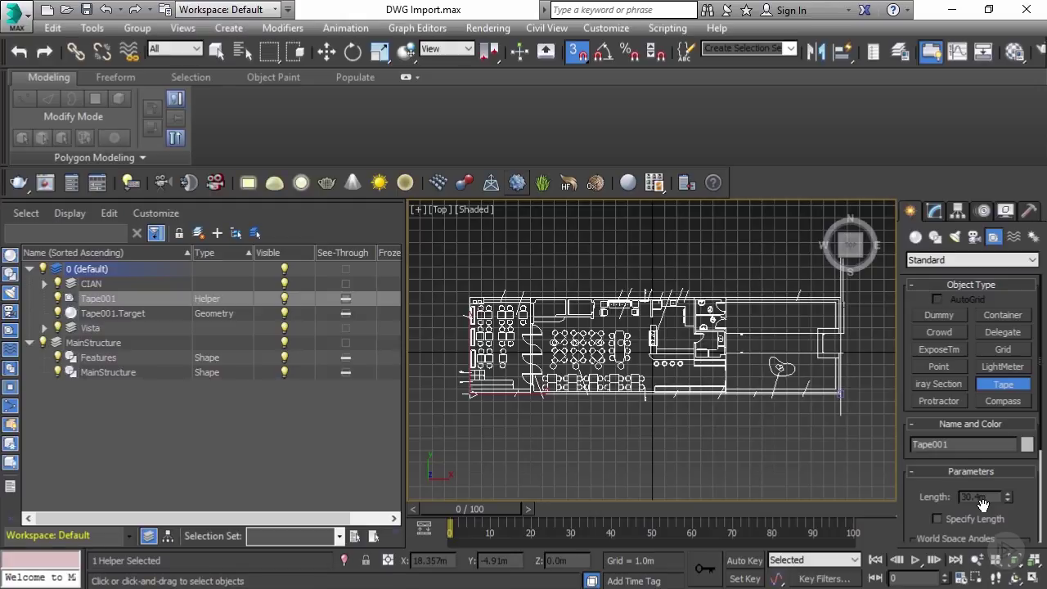
End the Tape command and delete the tape helper together with its target
click(994, 378)
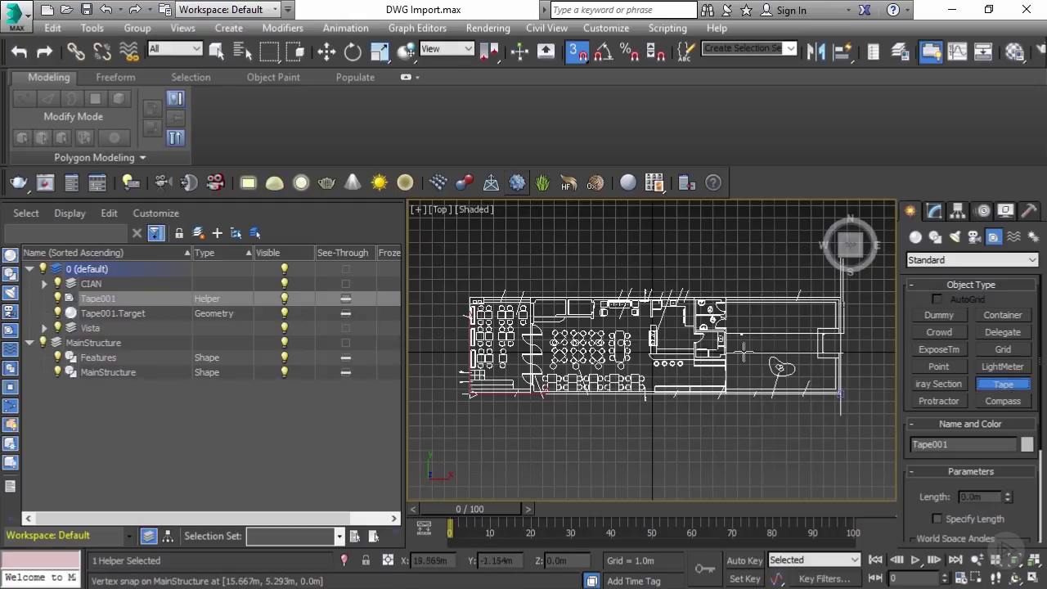
key(w)
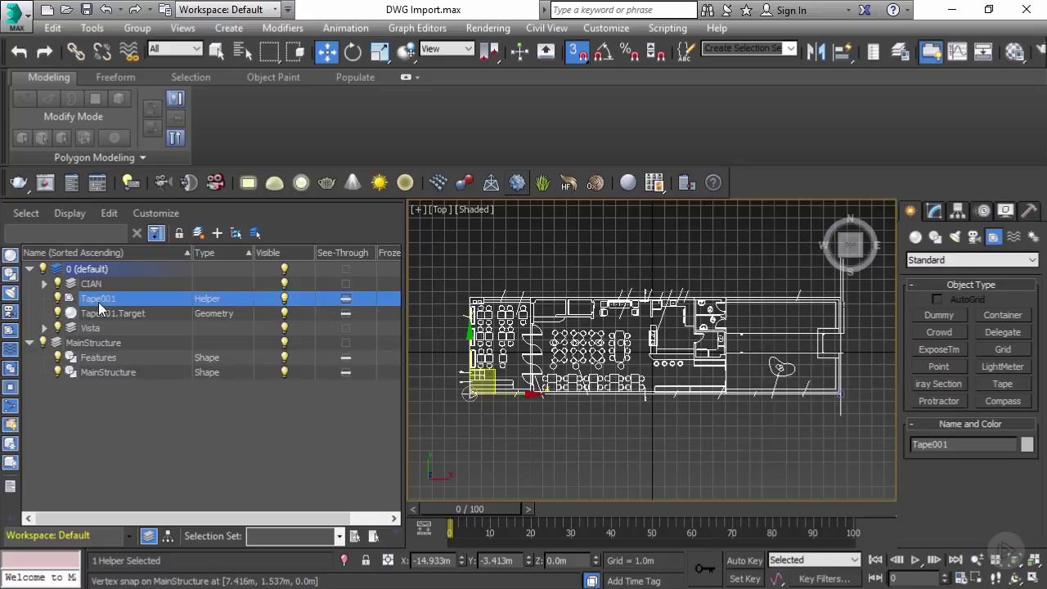
click(108, 318)
ctrl+click(99, 298)
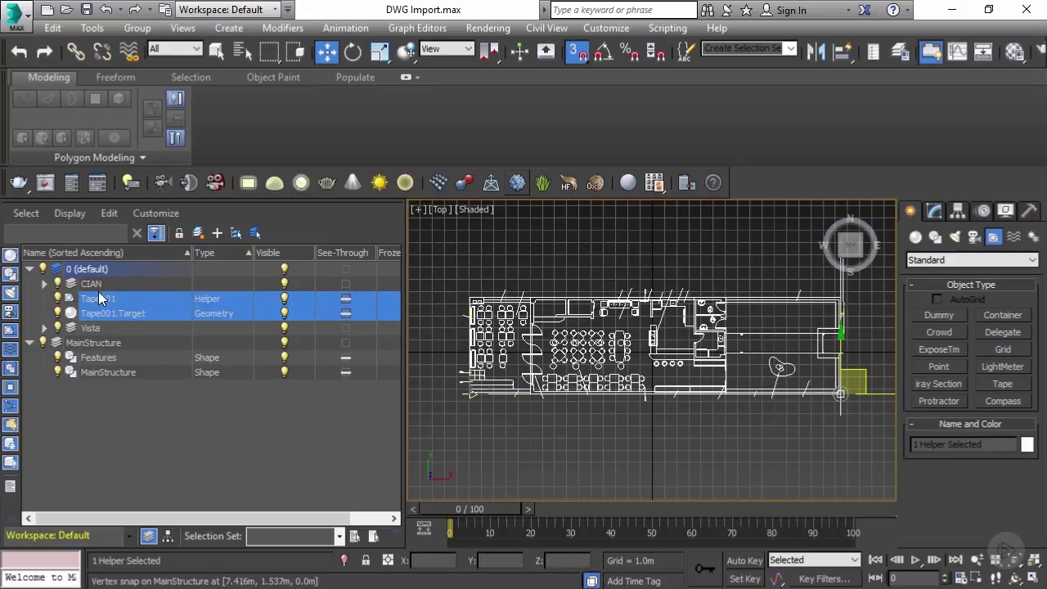
key(Delete)
Switch the viewport to Perspective and orbit to an angled view of the whole floor plan
scroll(553, 403, down, 2)
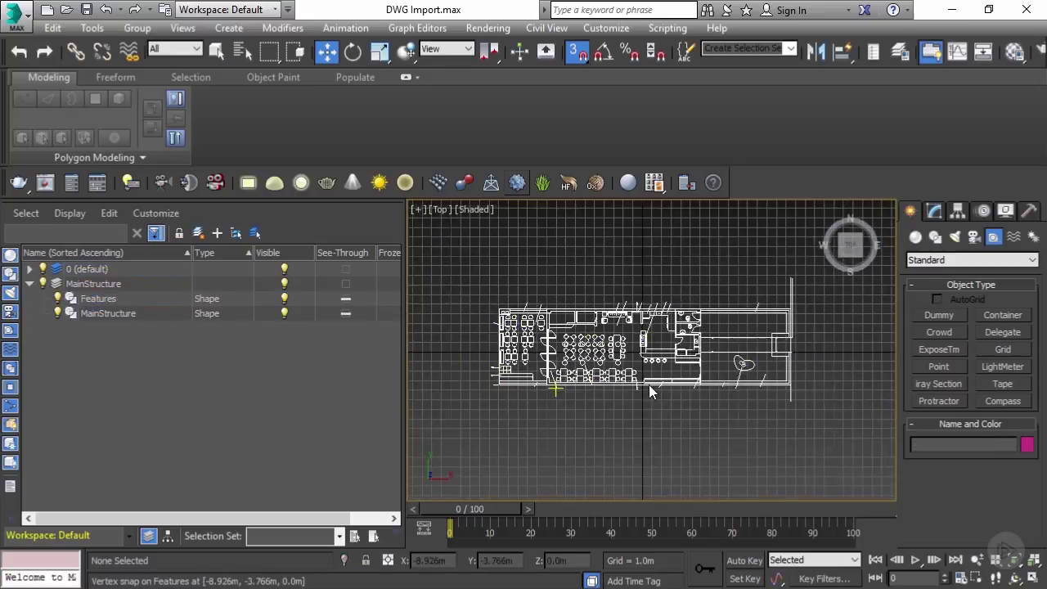
scroll(649, 389, up, 2)
key(p)
alt+middle_drag(650, 391, 657, 368)
scroll(720, 391, up, 5)
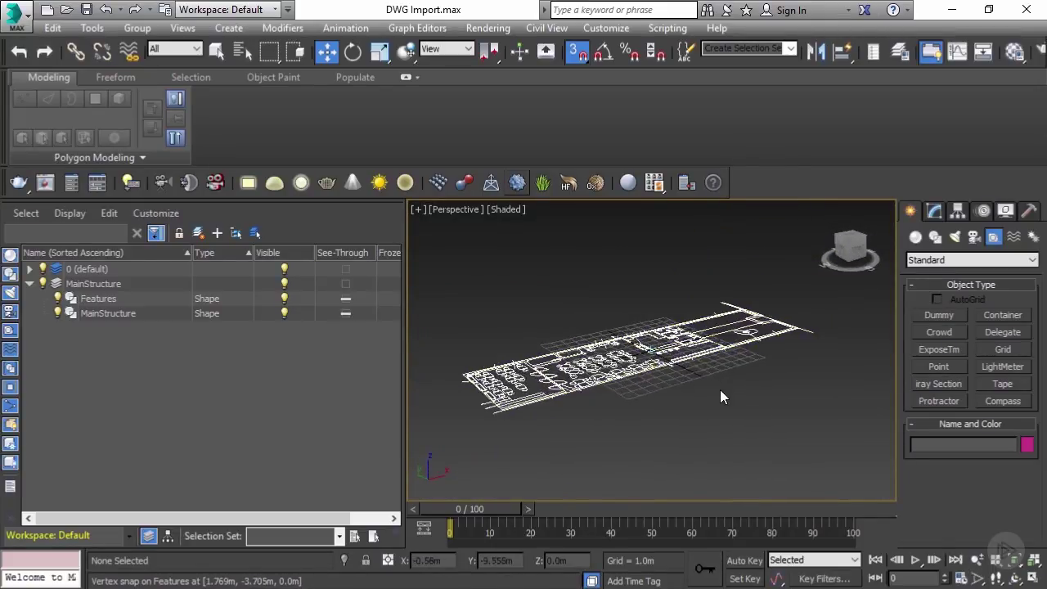
Switch the viewport to the Top view and frame the whole floor plan
scroll(720, 399, up, 2)
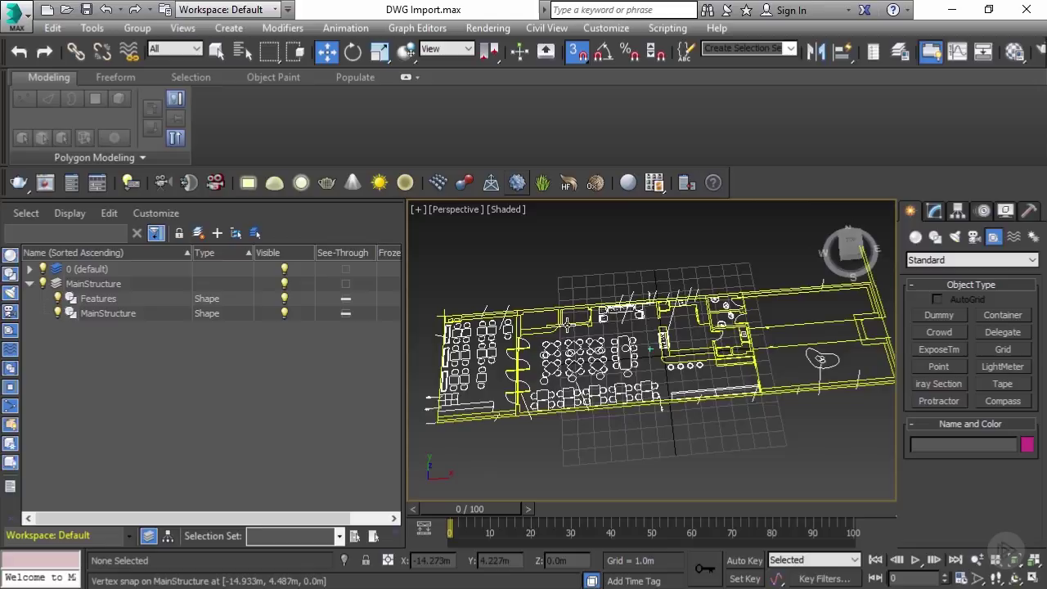
key(t)
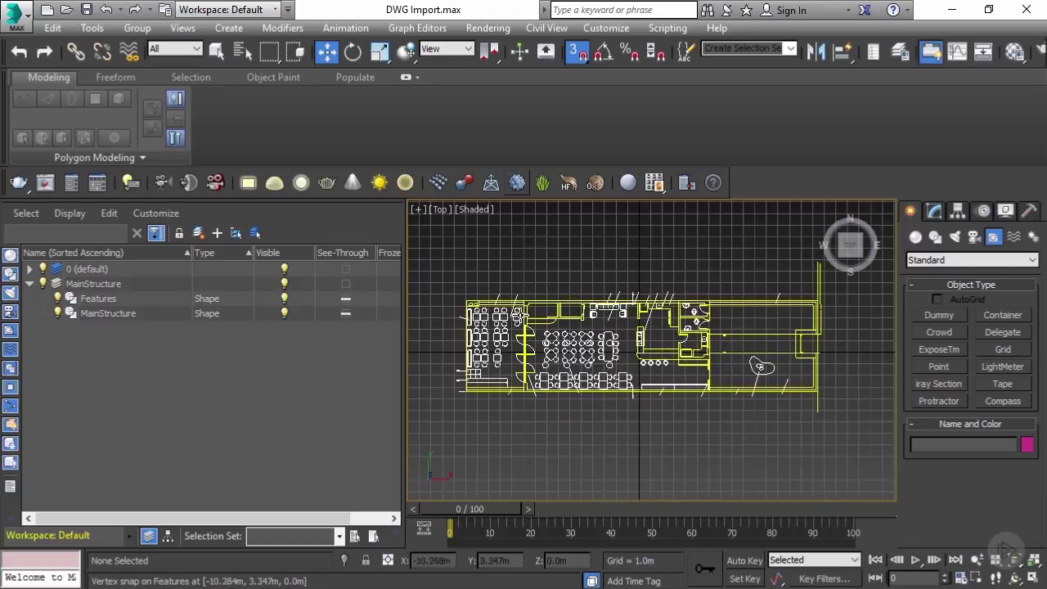
key(z)
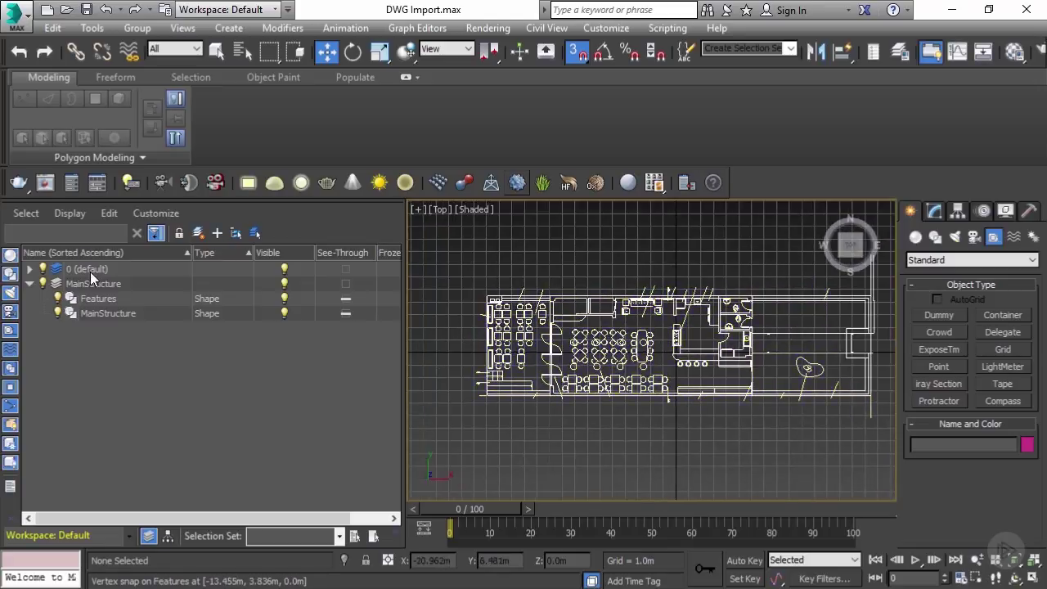
Toggle the Features shape's visibility and examine its furniture lines across the seating and kitchen areas
click(57, 299)
scroll(57, 299, up, 2)
click(58, 300)
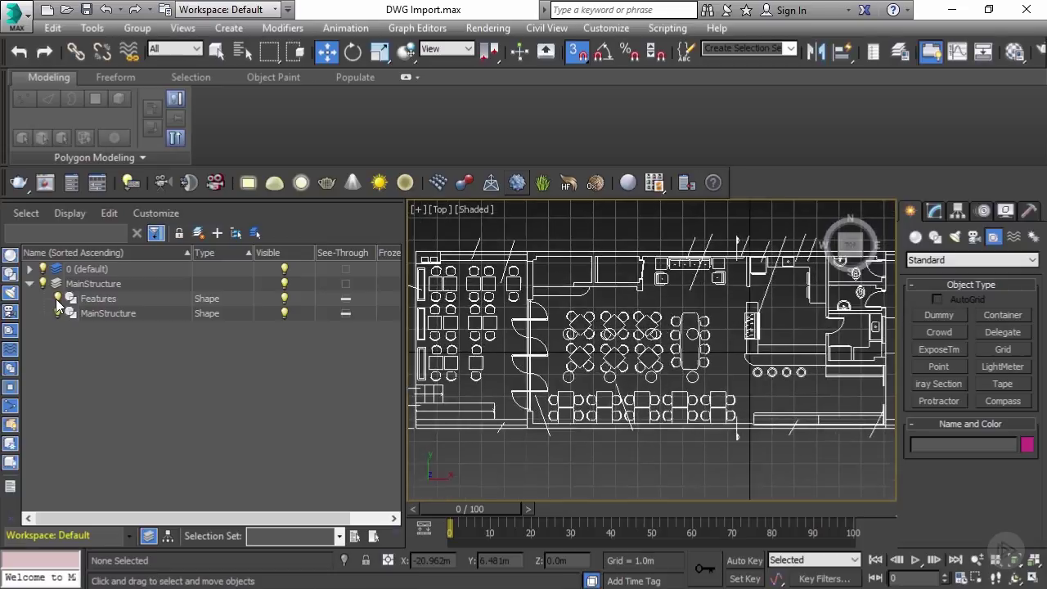
click(58, 299)
click(57, 299)
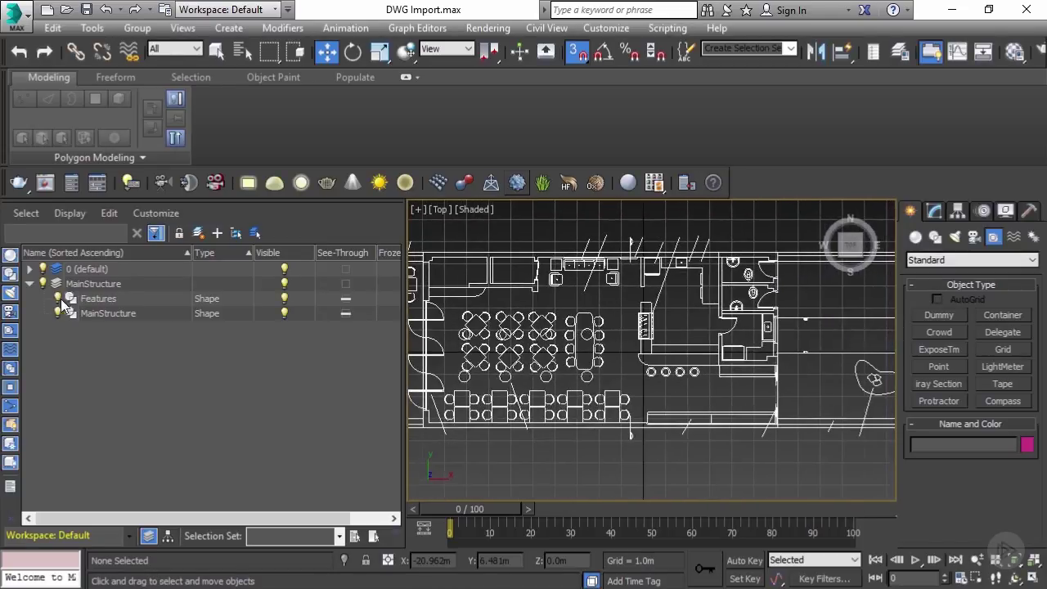
scroll(754, 322, down, 1)
scroll(722, 301, up, 2)
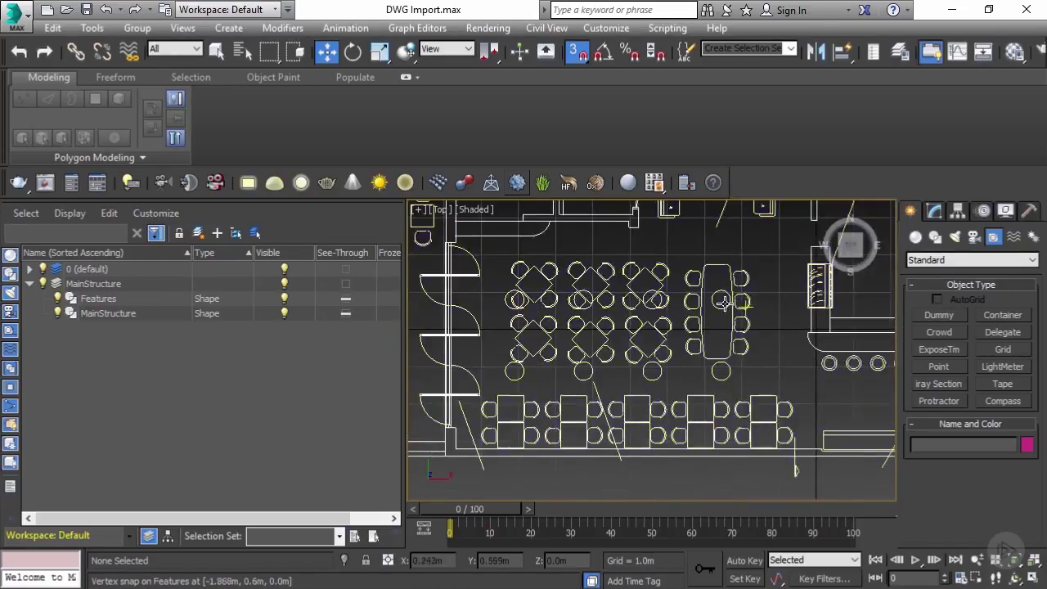
scroll(721, 299, down, 2)
scroll(731, 299, up, 3)
scroll(731, 299, up, 1)
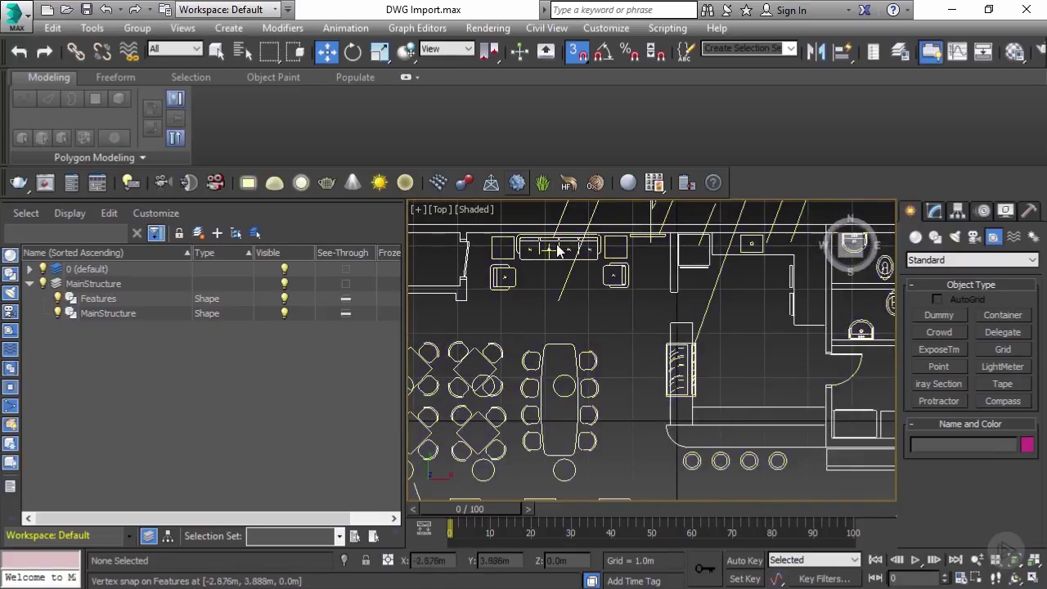
scroll(533, 245, down, 1)
Hide the Features shape and check the MainStructure shape on its own by toggling its visibility
click(58, 299)
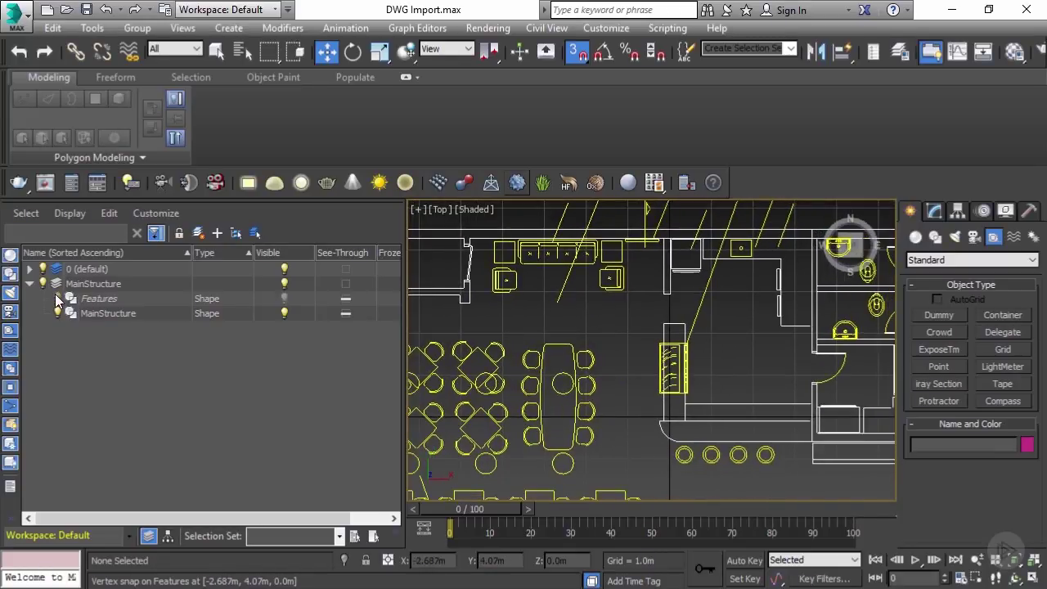
key(z)
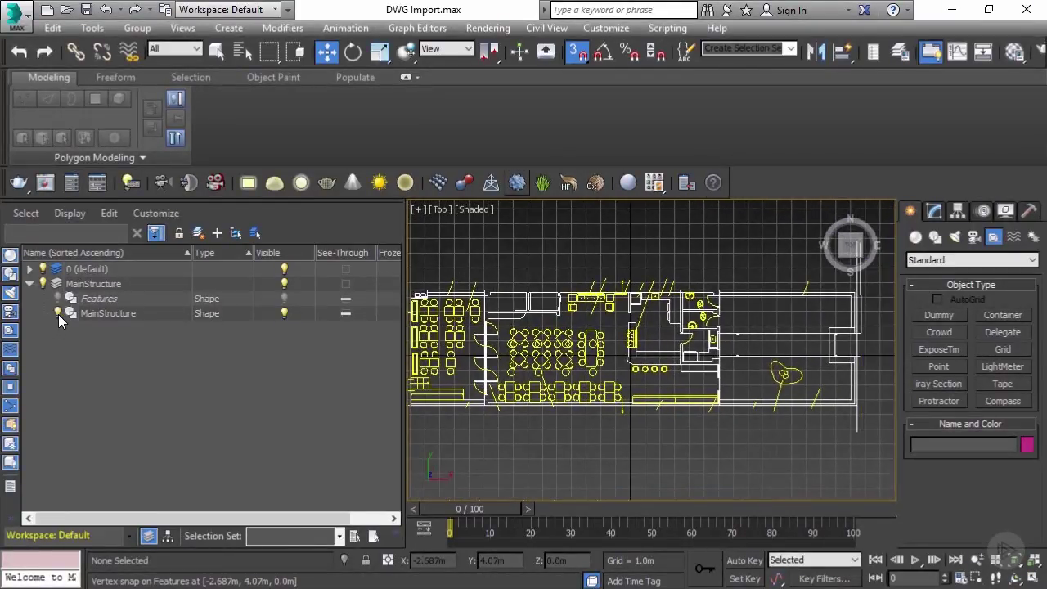
click(58, 313)
key(z)
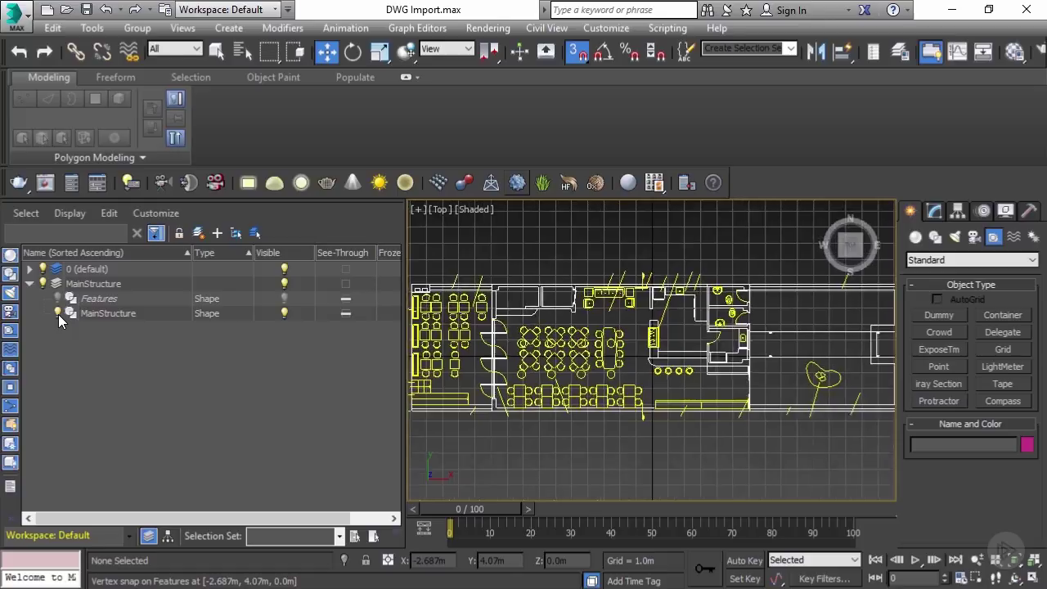
click(58, 314)
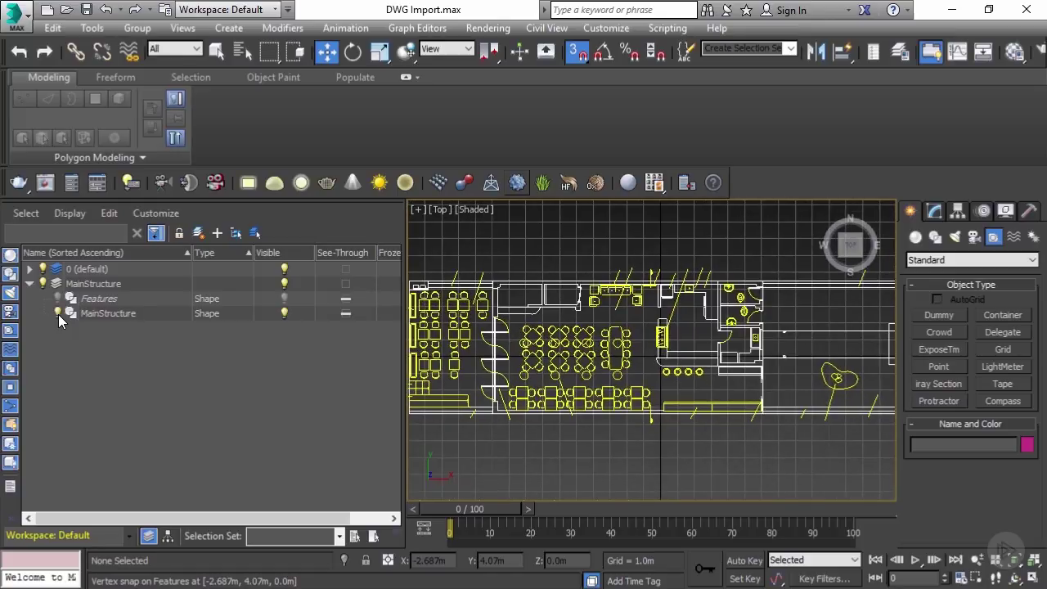
click(67, 300)
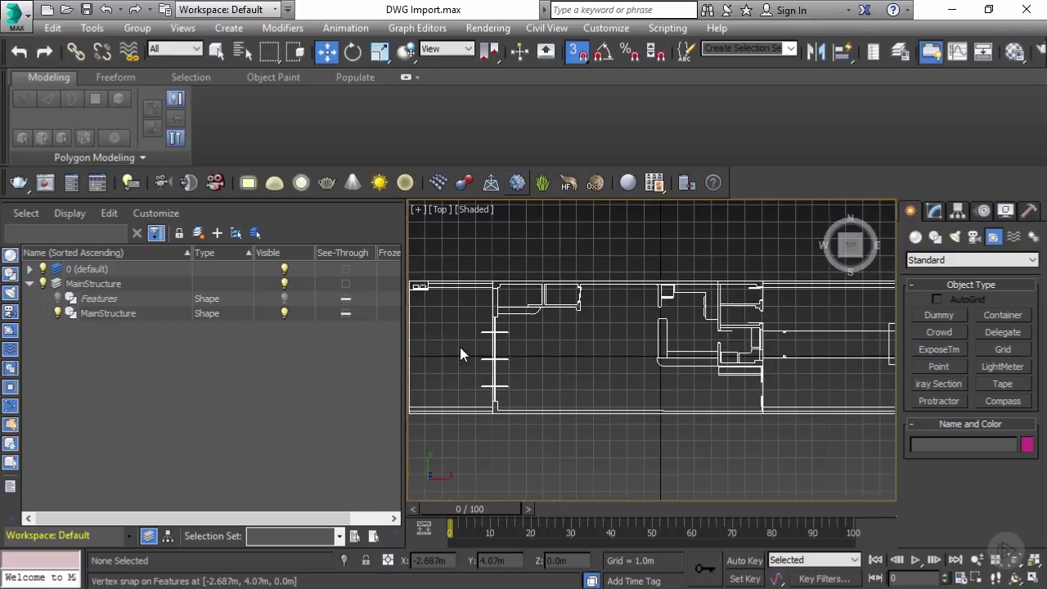
Examine the MainStructure lines along the plan, especially the counter and fittings in the kitchen area
scroll(409, 343, up, 1)
middle_drag(409, 344, 458, 324)
middle_drag(707, 334, 624, 335)
scroll(708, 335, down, 2)
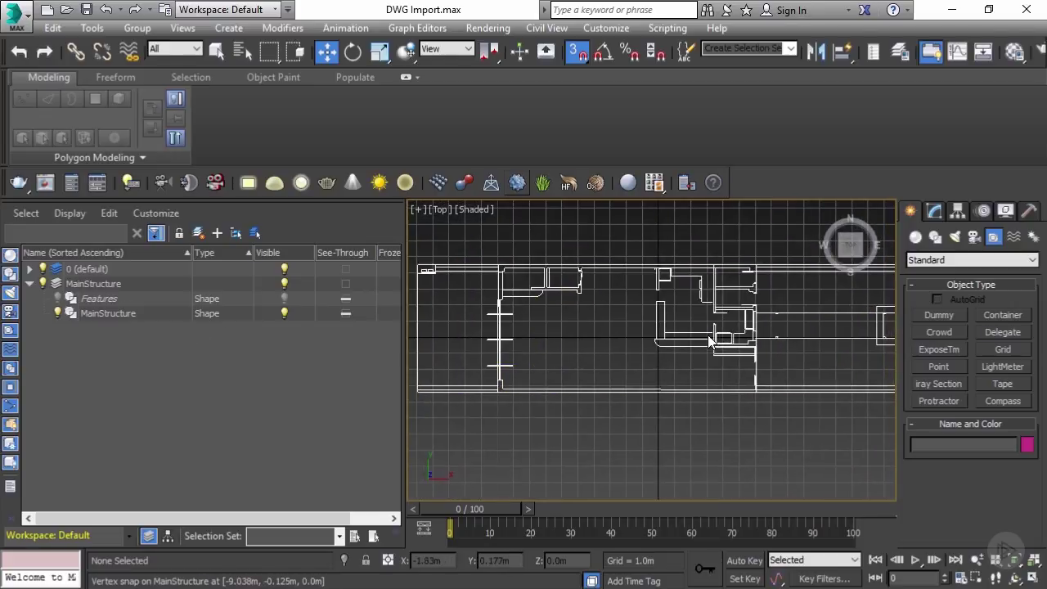
scroll(708, 335, up, 1)
scroll(709, 342, up, 5)
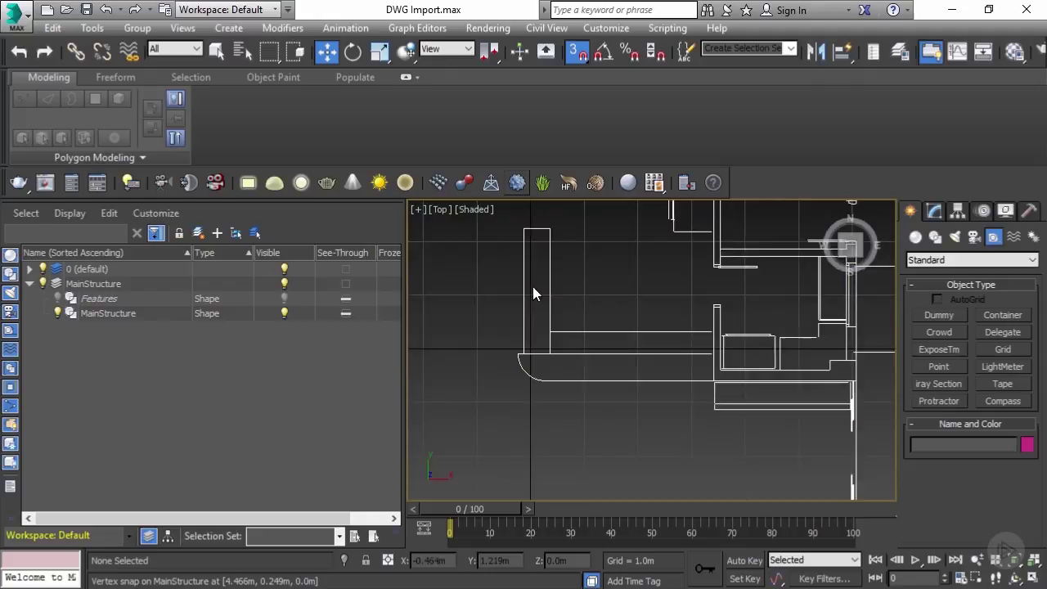
scroll(590, 210, down, 1)
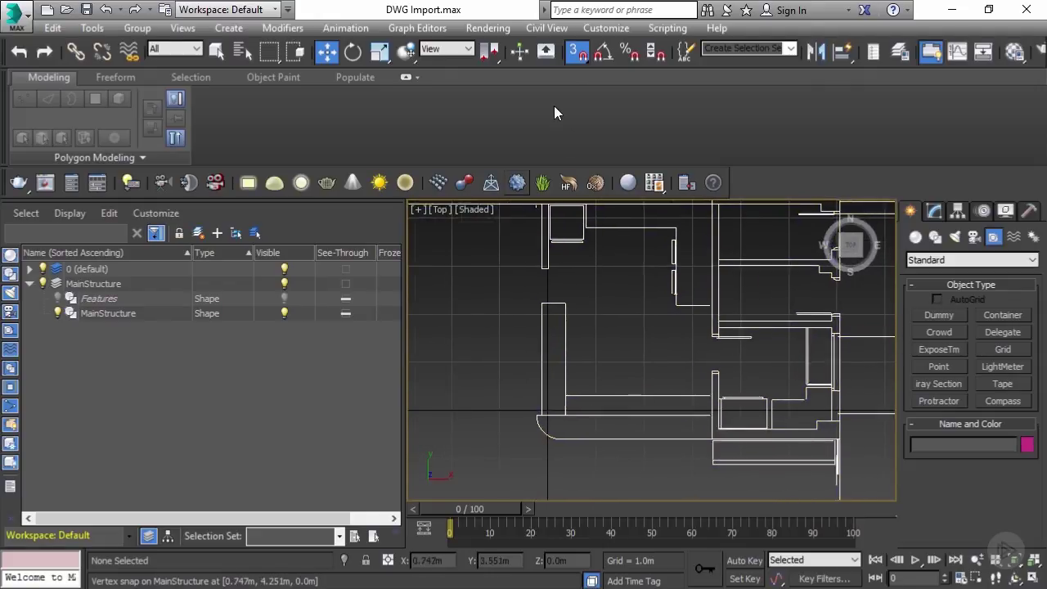
Turn off snapping, select the MainStructure shape and enter its Spline sub-object level
click(575, 52)
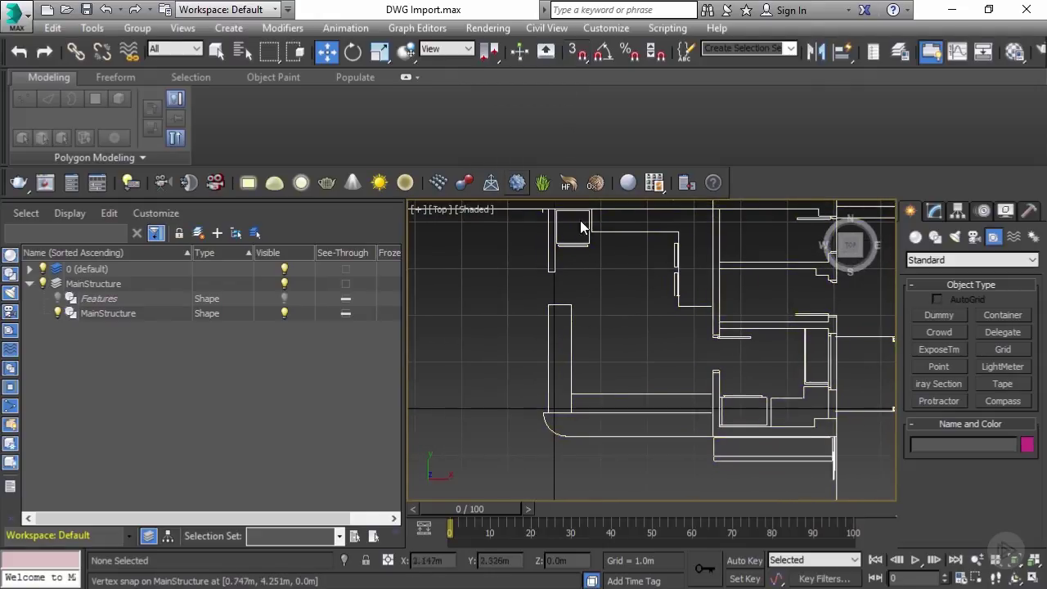
scroll(608, 340, down, 3)
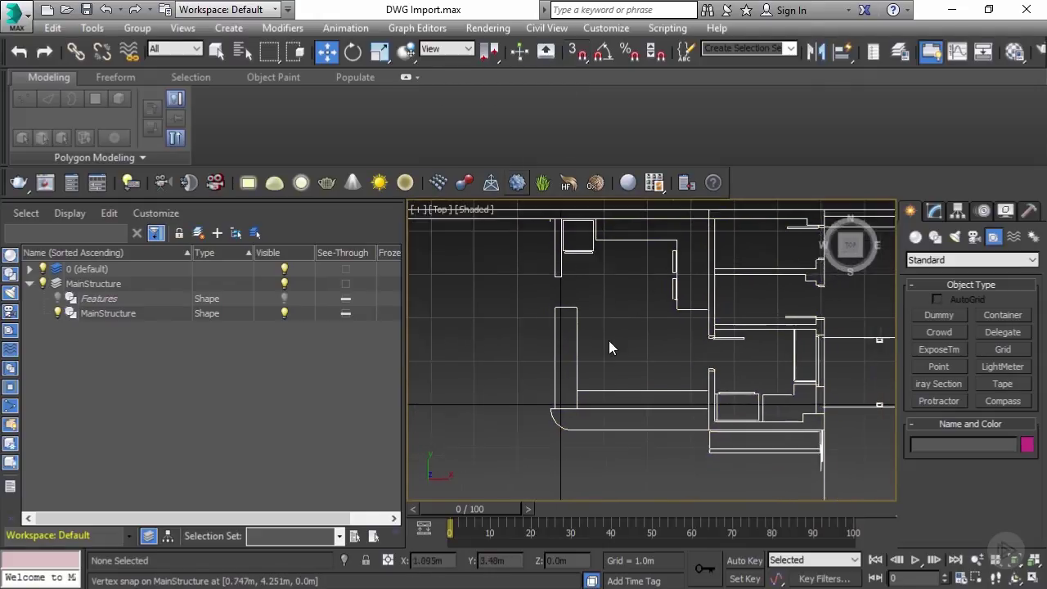
click(675, 296)
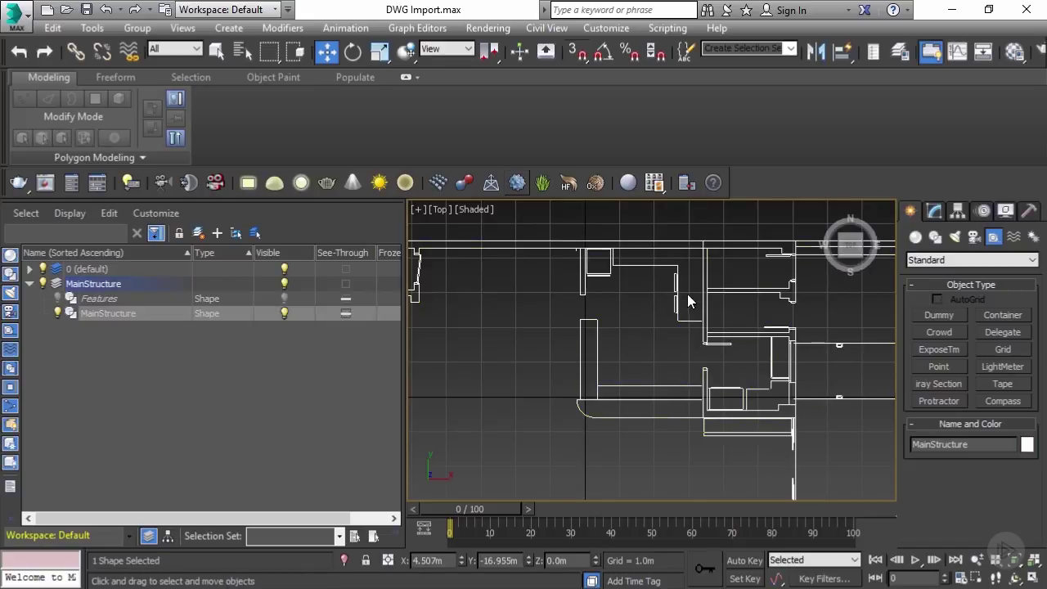
click(937, 210)
click(733, 246)
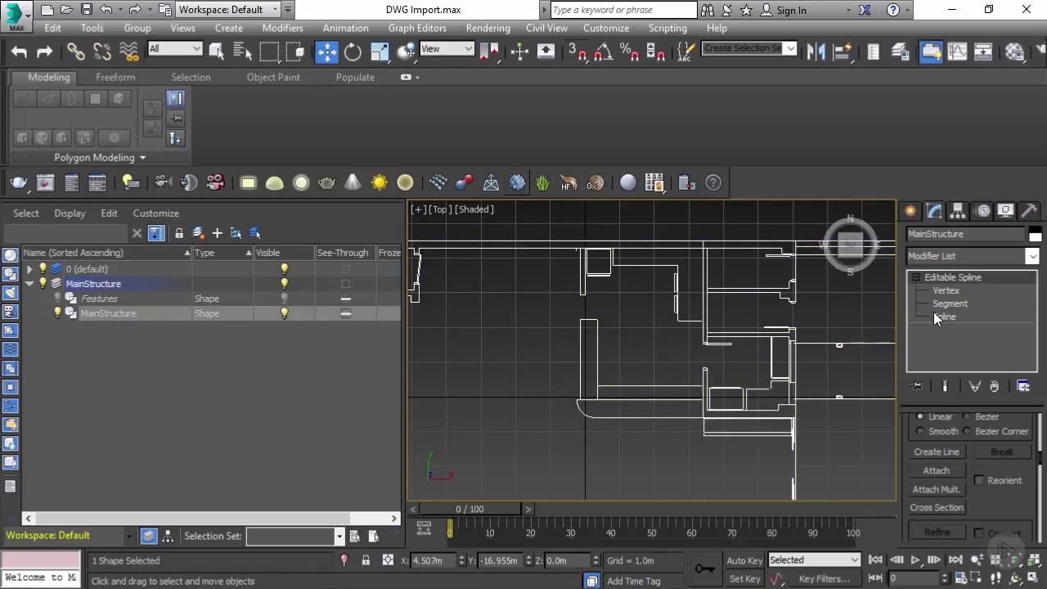
click(942, 317)
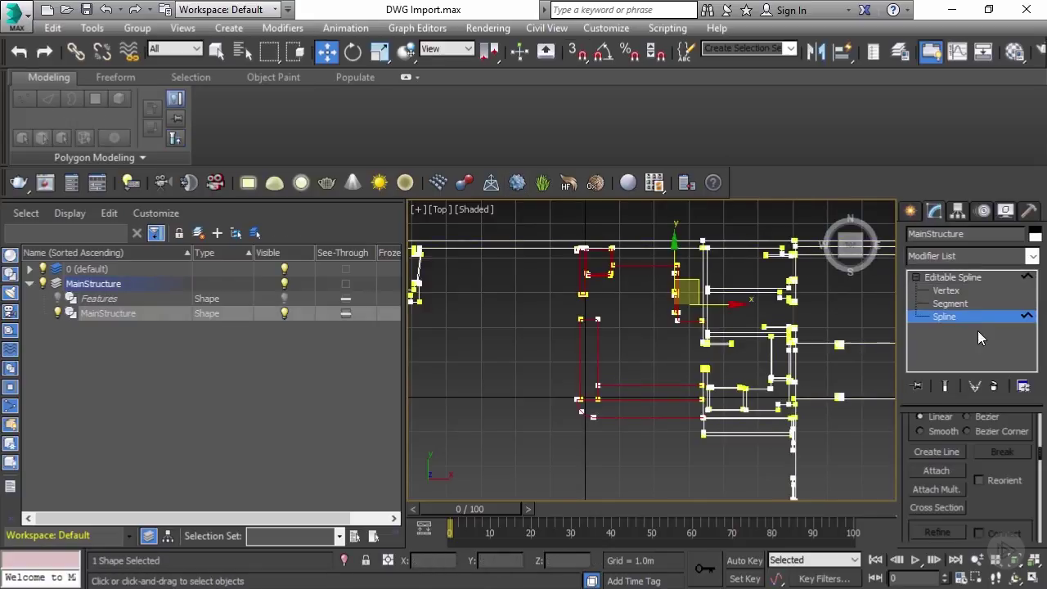
Select the counter and kitchen fitting splines with a selection region and remove the extra splines beyond the counter's lower end
click(563, 220)
scroll(547, 243, up, 1)
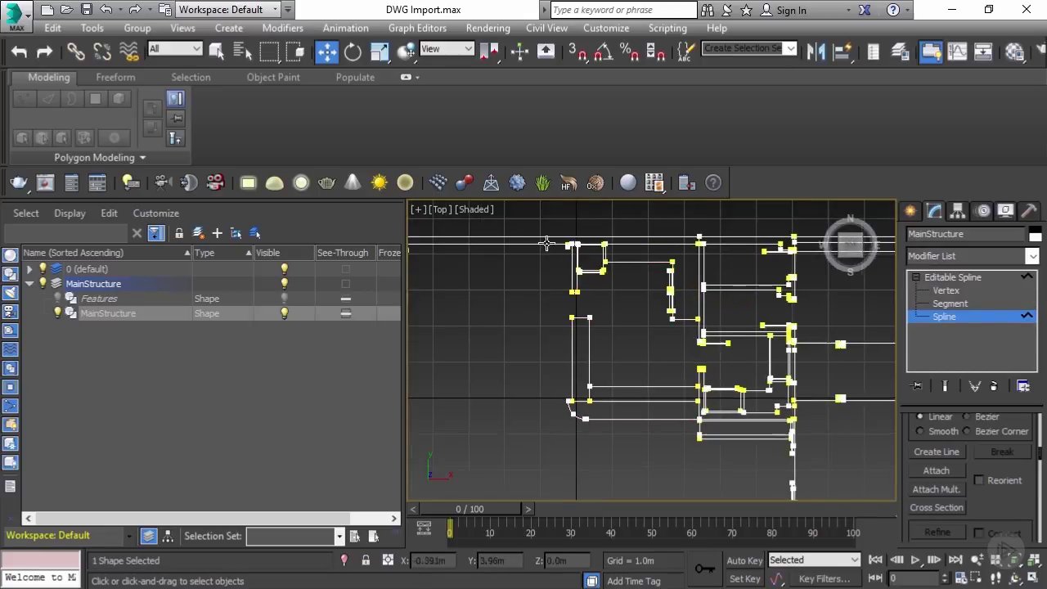
scroll(523, 226, up, 1)
scroll(518, 222, down, 1)
drag(517, 220, 698, 457)
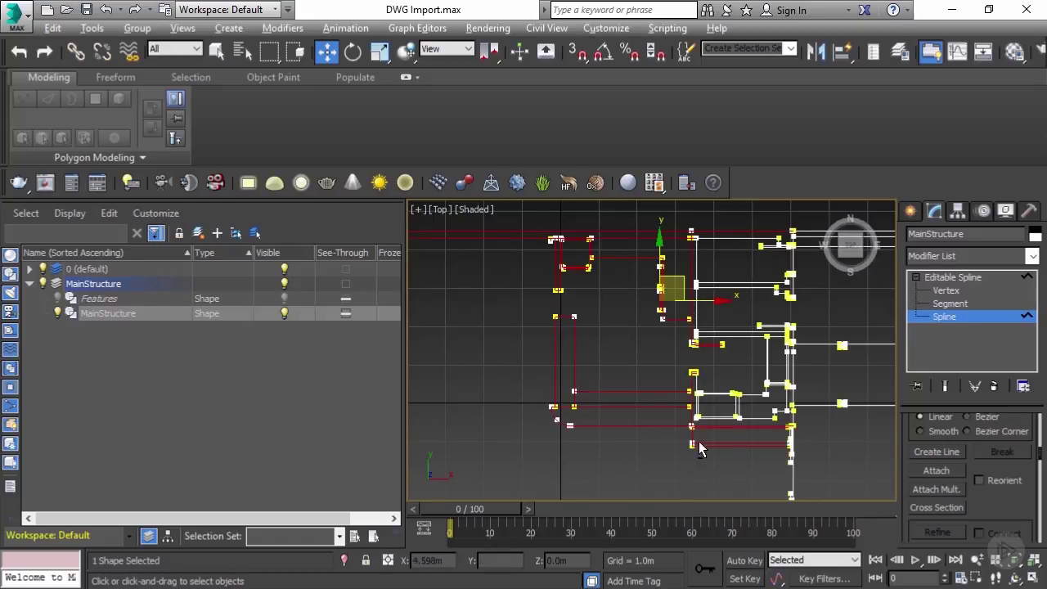
alt+drag(733, 386, 733, 386)
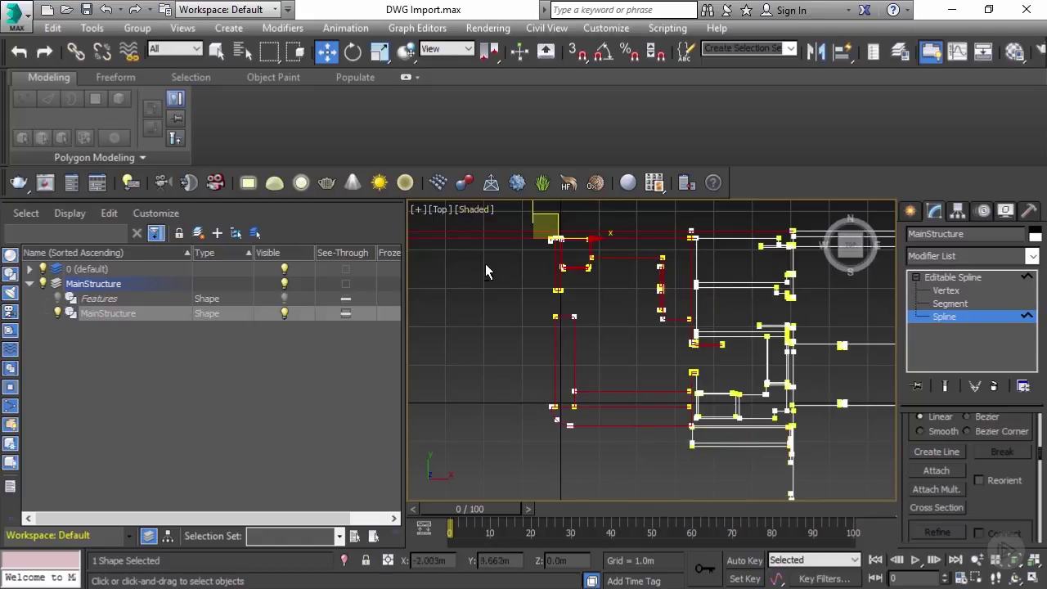
Remove the outer wall lines, the door lines and the short line beside the kitchen from the spline selection
key(z)
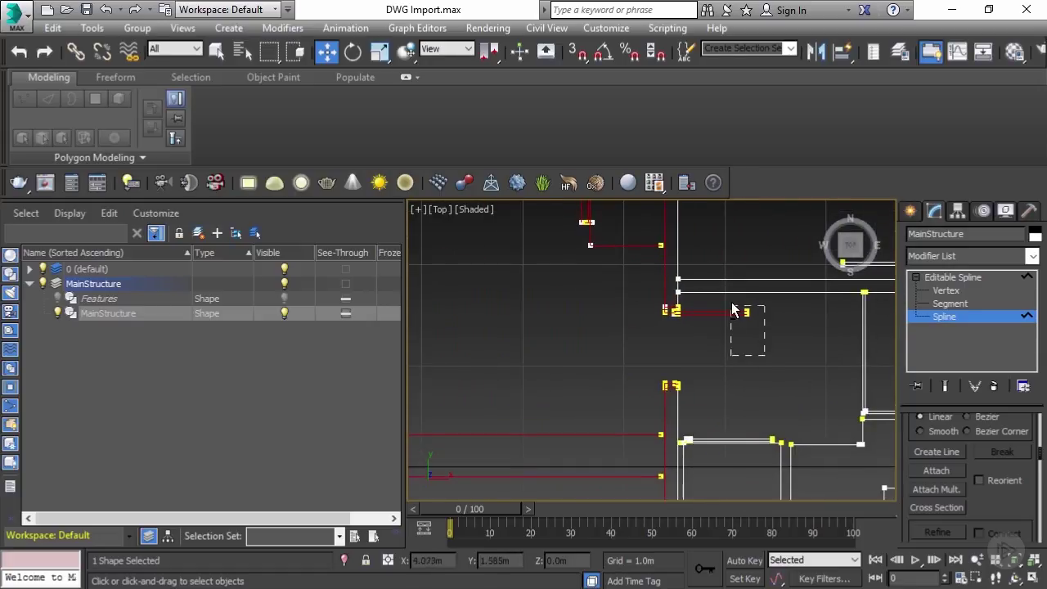
alt+drag(732, 303, 730, 305)
scroll(720, 313, up, 5)
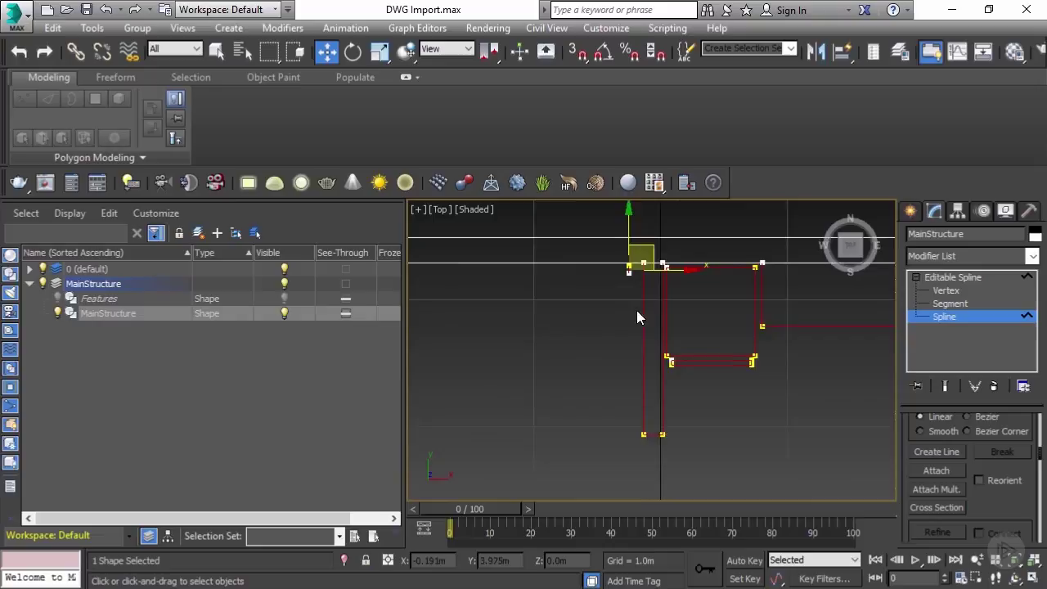
drag(592, 283, 637, 349)
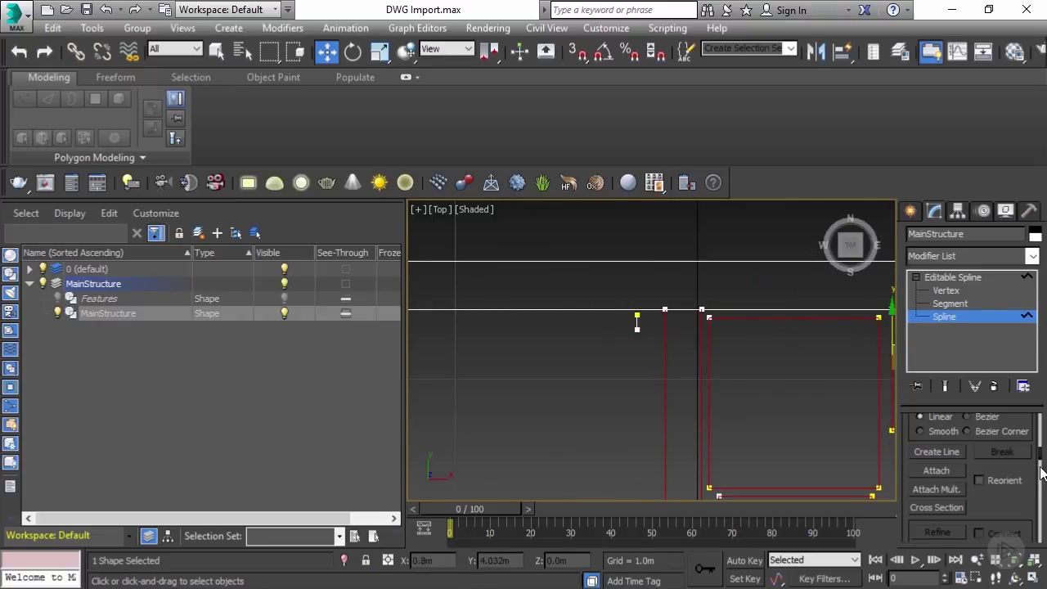
Detach the selected kitchen splines from MainStructure as a separate shape, accepting the suggested name
scroll(940, 503, down, 15)
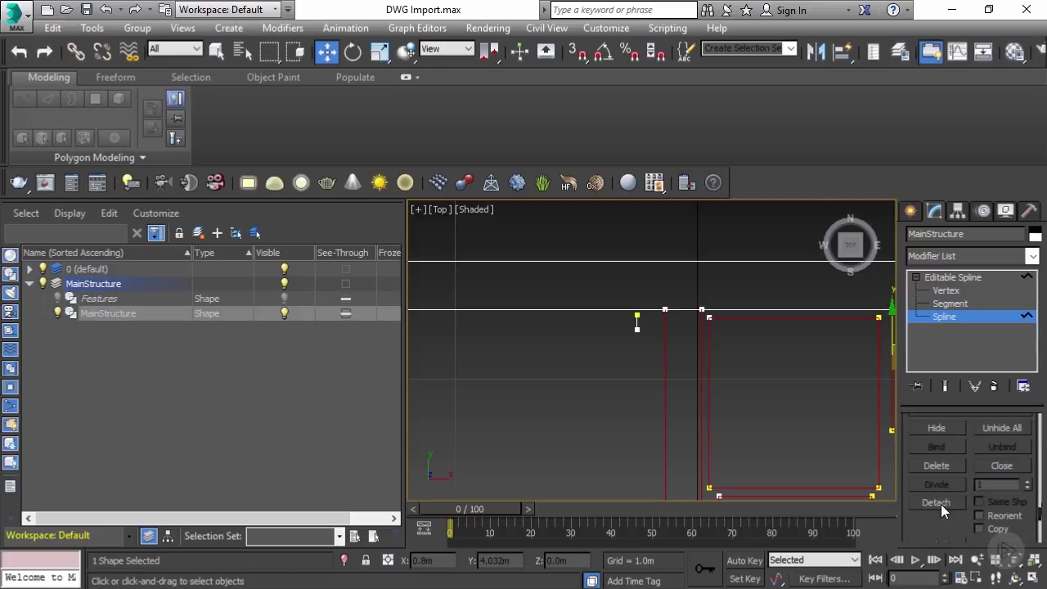
click(922, 503)
click(573, 310)
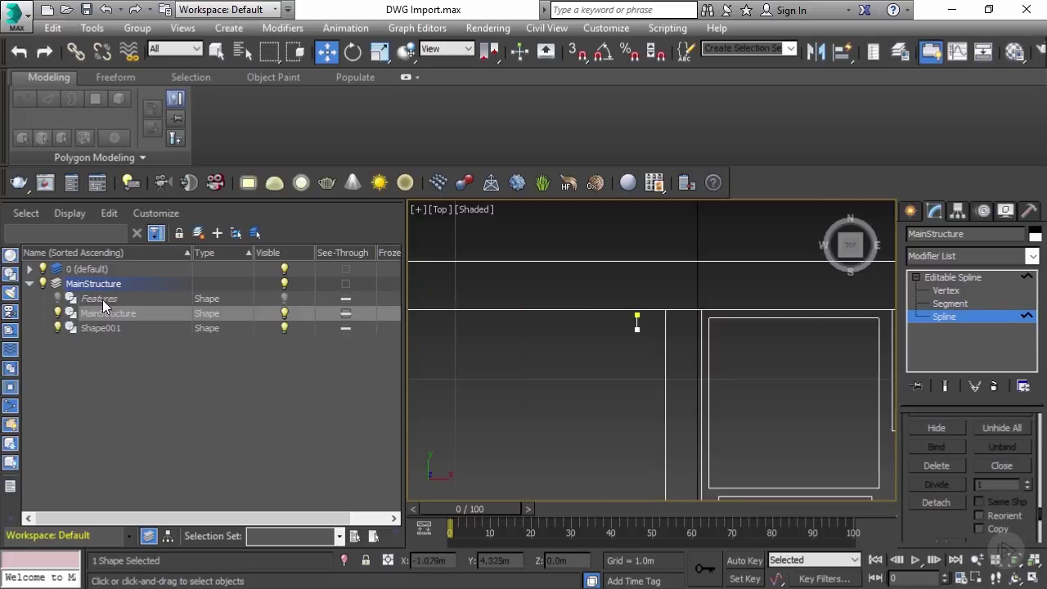
Attach the detached kitchen shape to the Features shape and end the Attach command
click(99, 299)
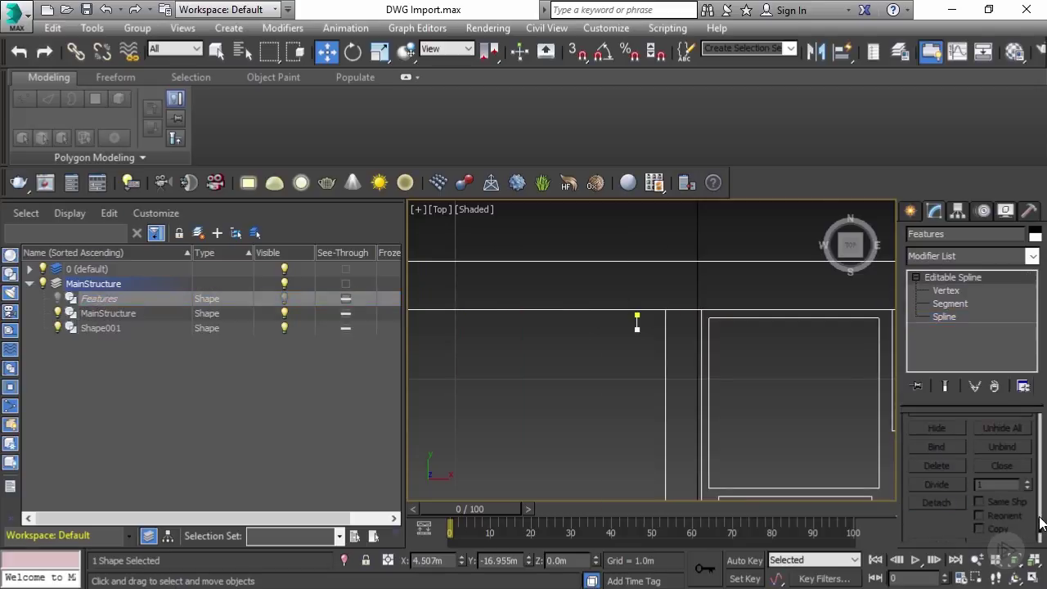
drag(1041, 523, 1041, 474)
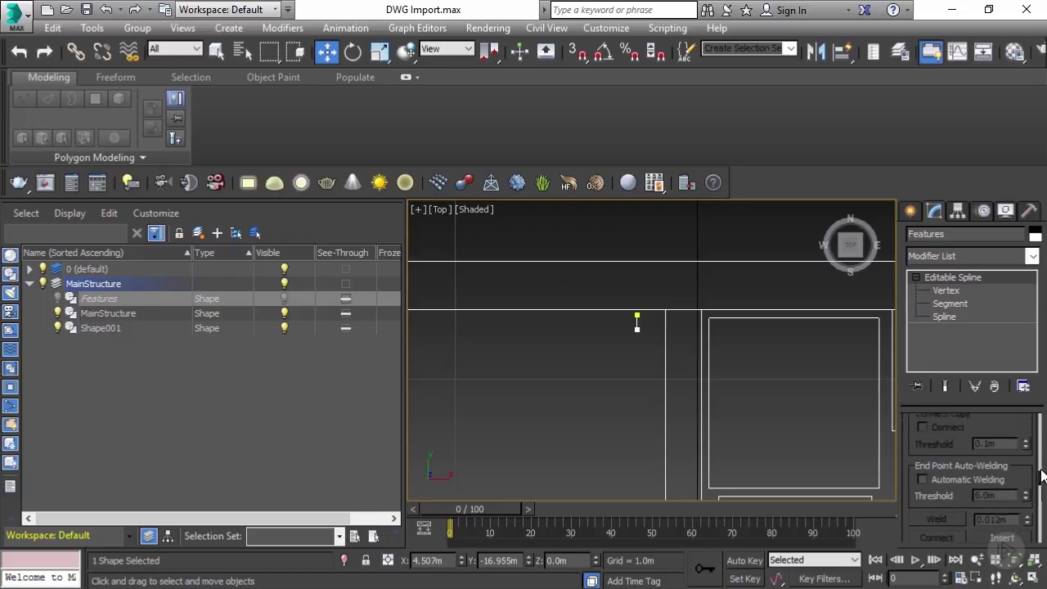
scroll(965, 470, up, 5)
click(916, 469)
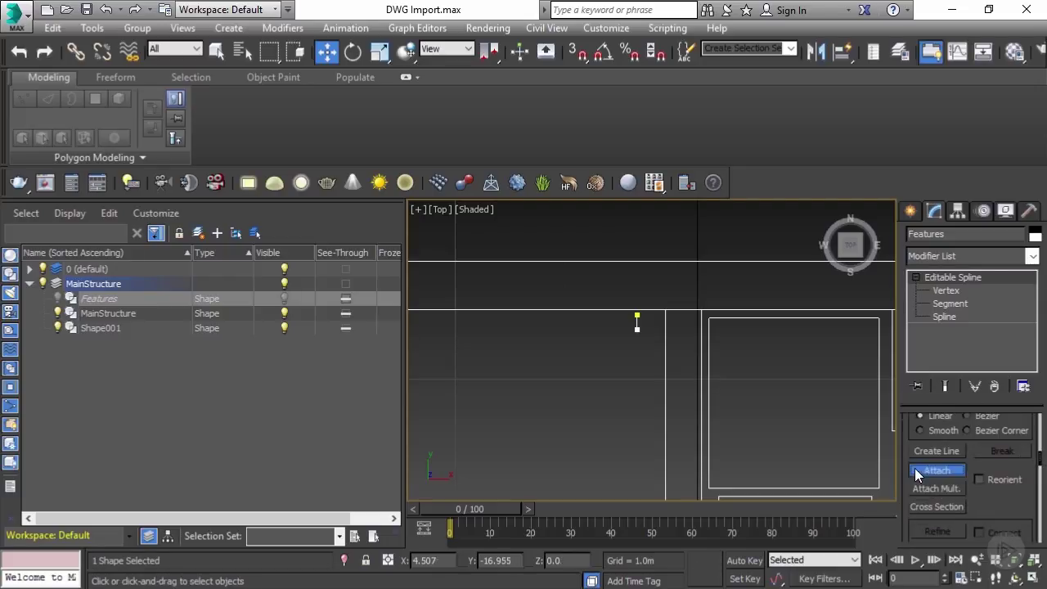
click(96, 327)
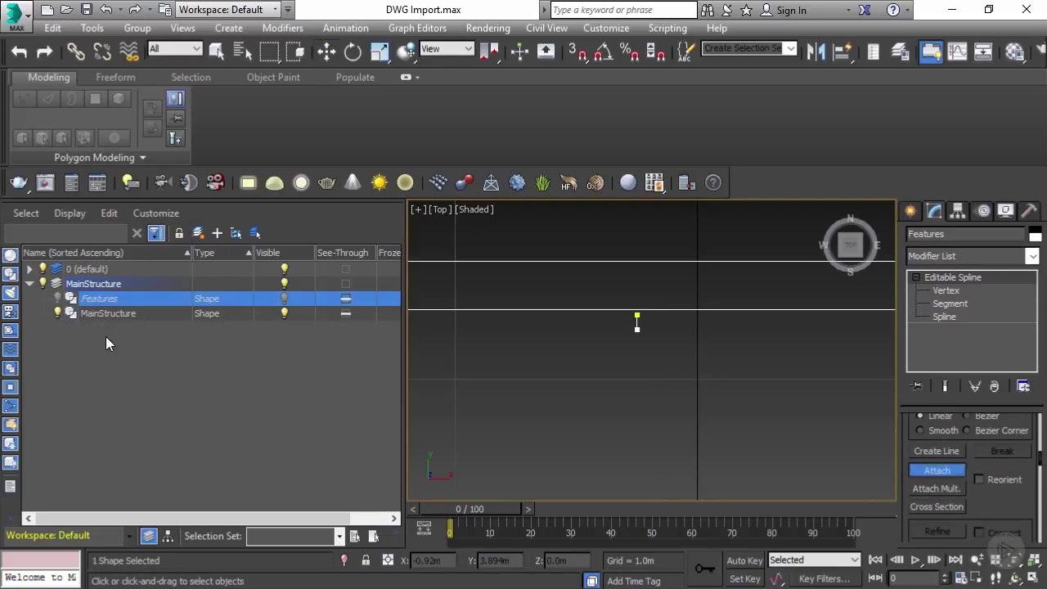
click(936, 470)
Delete both vertices of the stray short line beneath the horizontal wall lines in the MainStructure shape and leave vertex editing
key(z)
scroll(646, 311, up, 10)
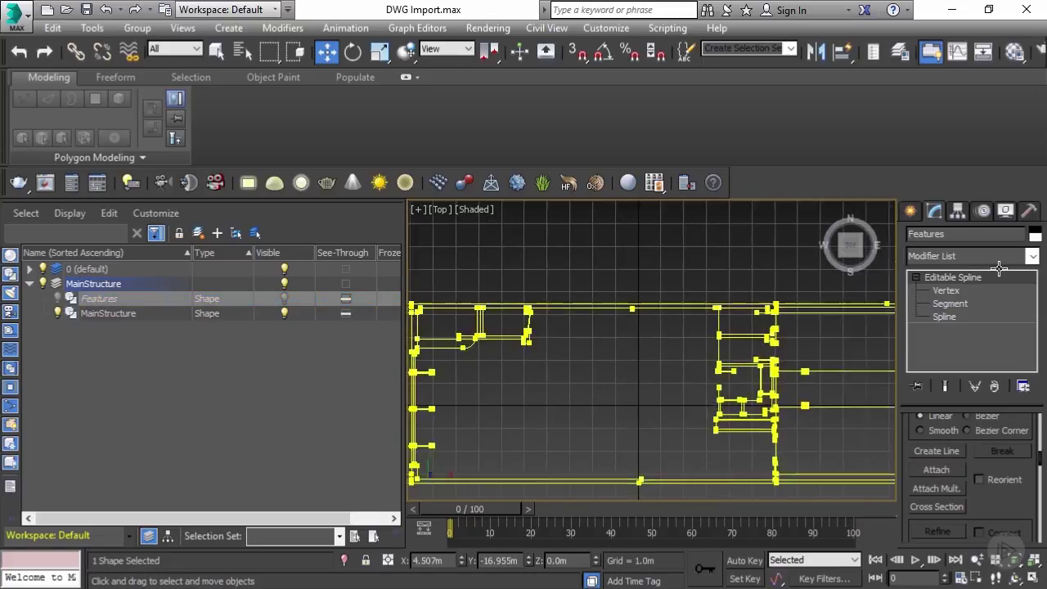
scroll(662, 343, up, 4)
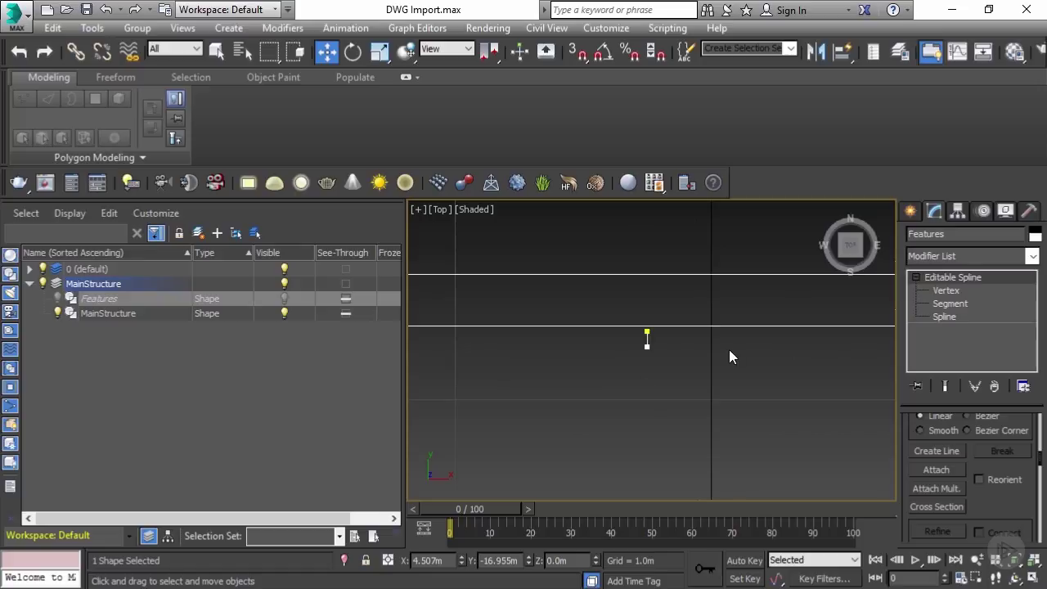
click(970, 292)
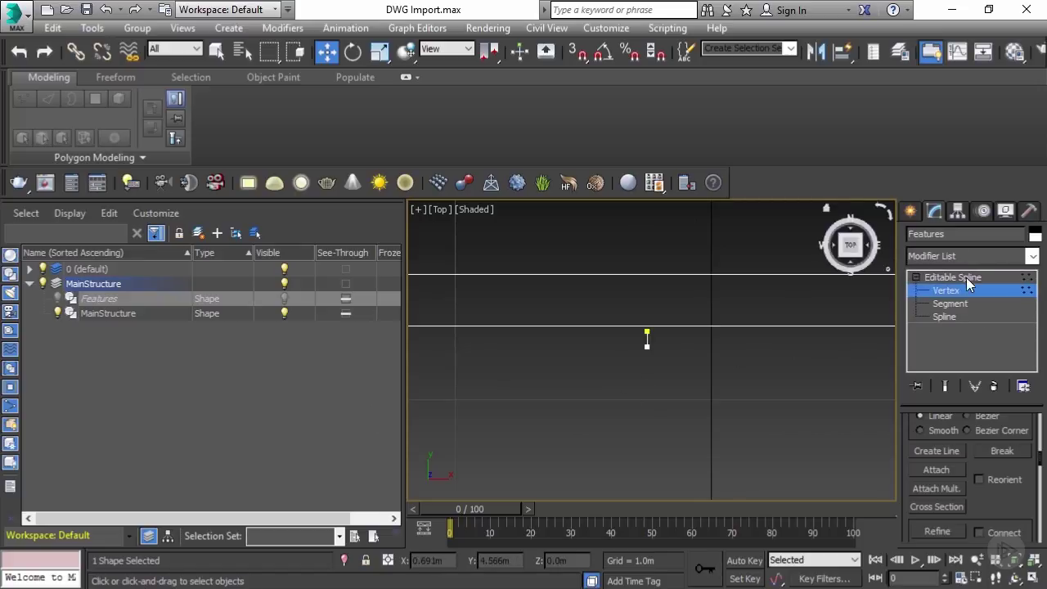
click(966, 277)
click(665, 327)
click(666, 327)
click(909, 316)
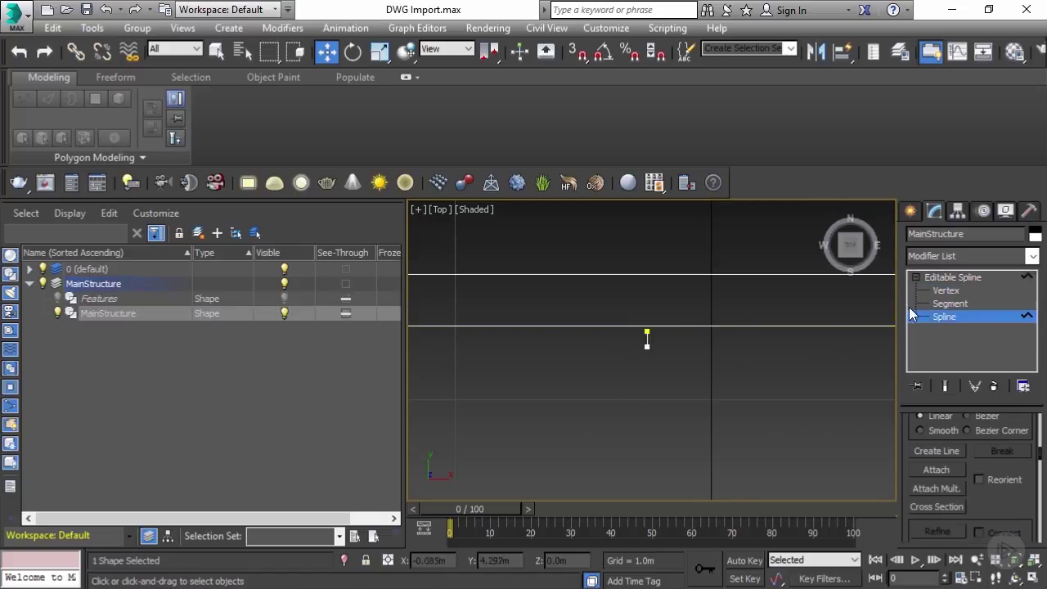
click(938, 291)
drag(691, 400, 581, 286)
key(Delete)
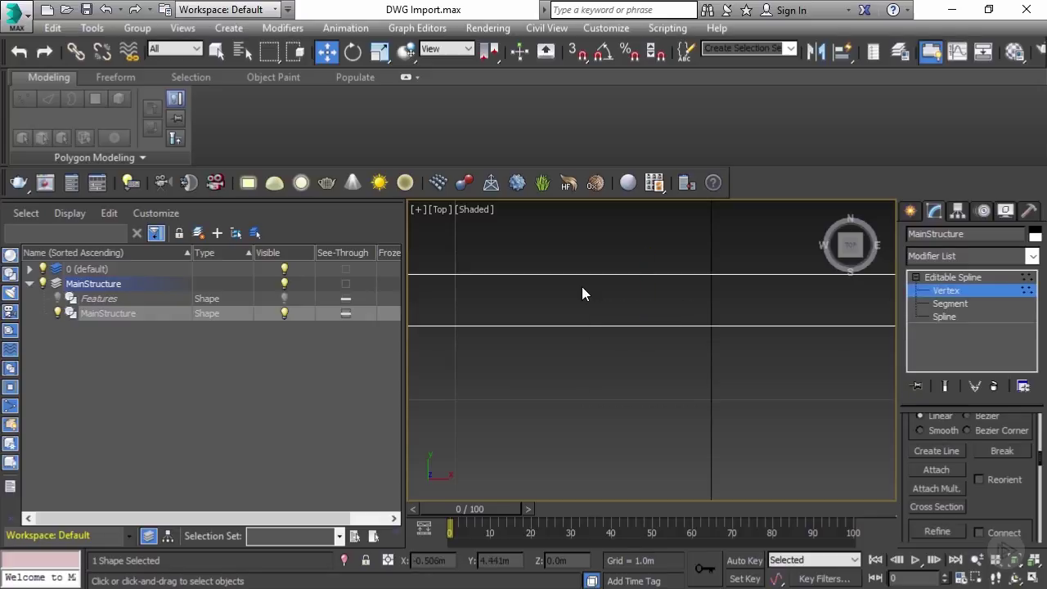
scroll(577, 283, down, 3)
scroll(573, 288, down, 5)
click(961, 277)
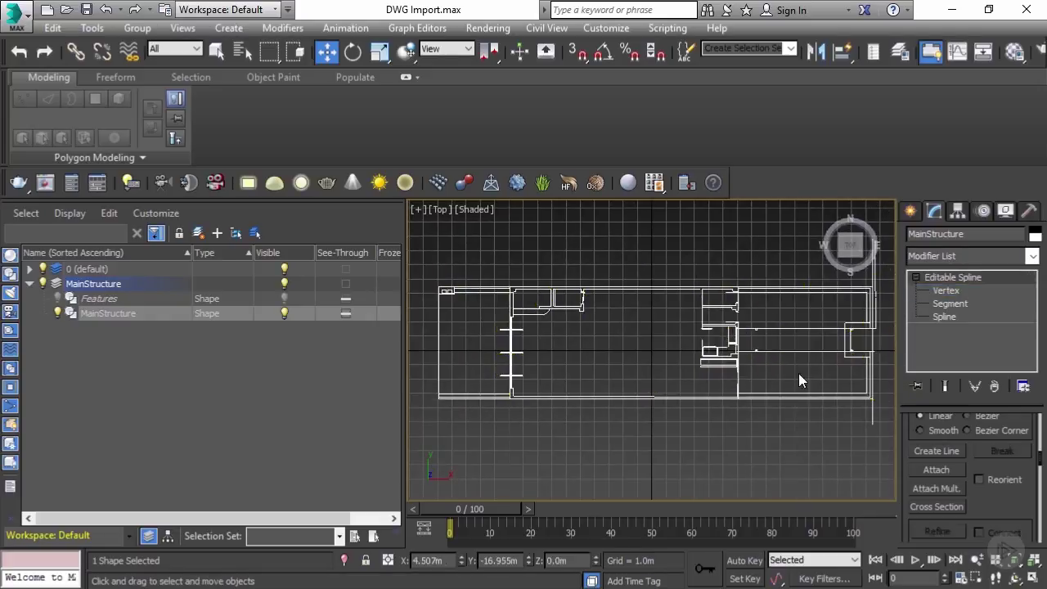
Select the two long parallel overpass splines running across the open area in the MainStructure shape
click(797, 418)
scroll(630, 338, up, 4)
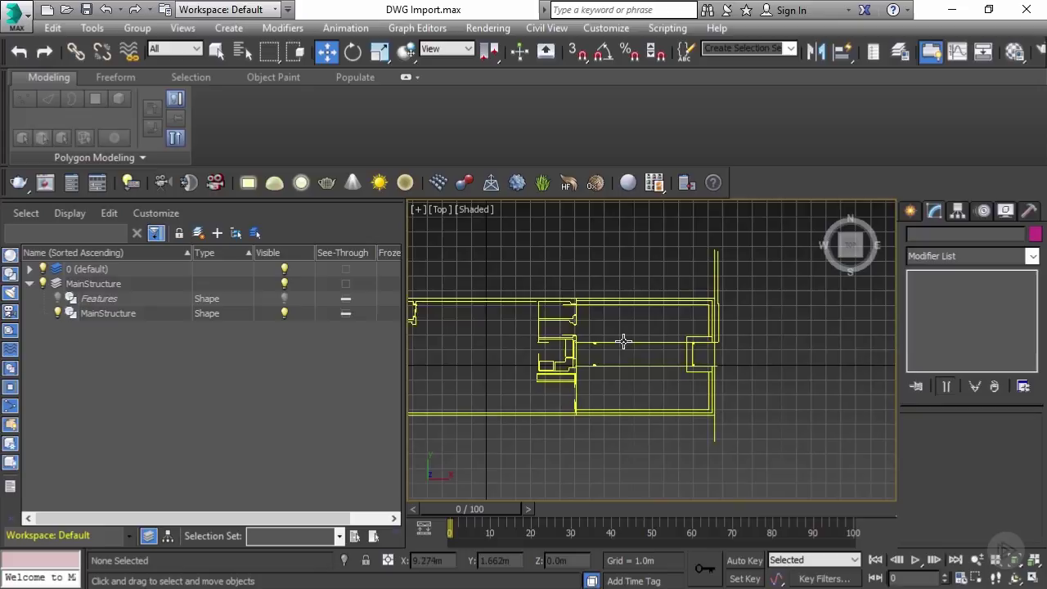
scroll(676, 361, up, 3)
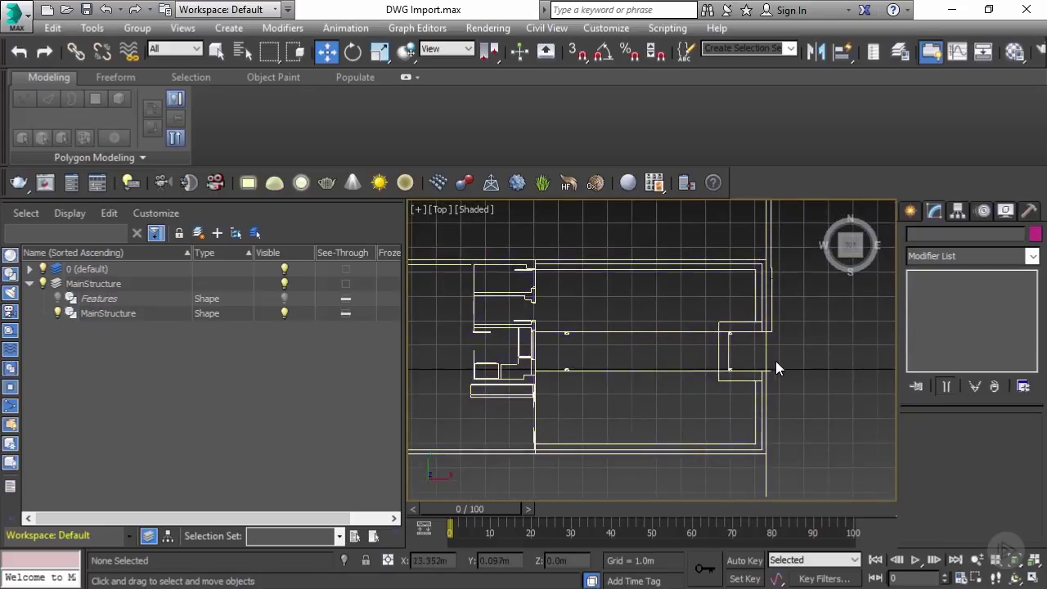
scroll(631, 334, up, 3)
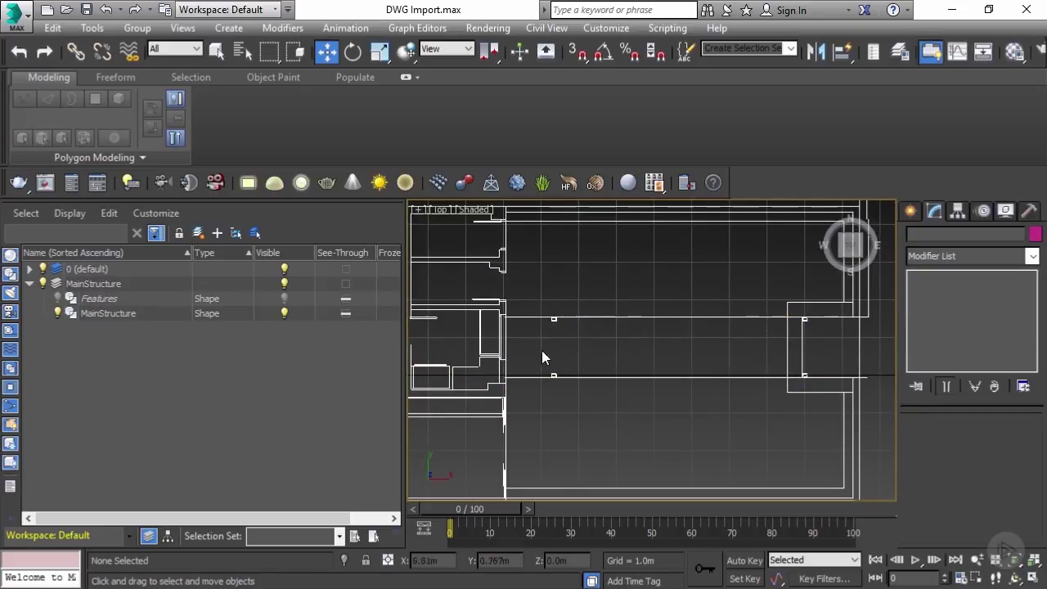
click(682, 315)
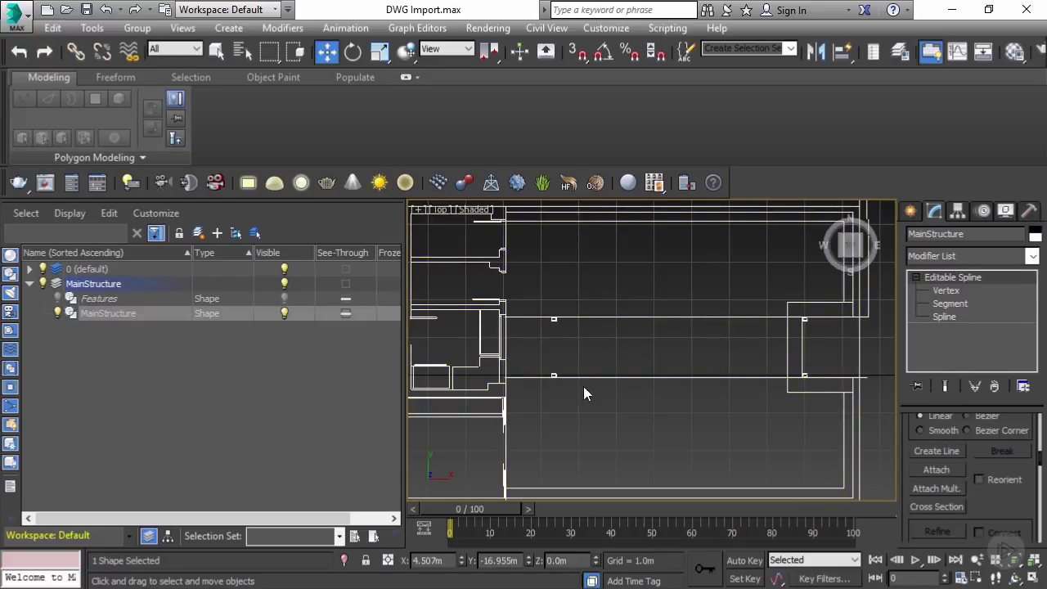
click(957, 316)
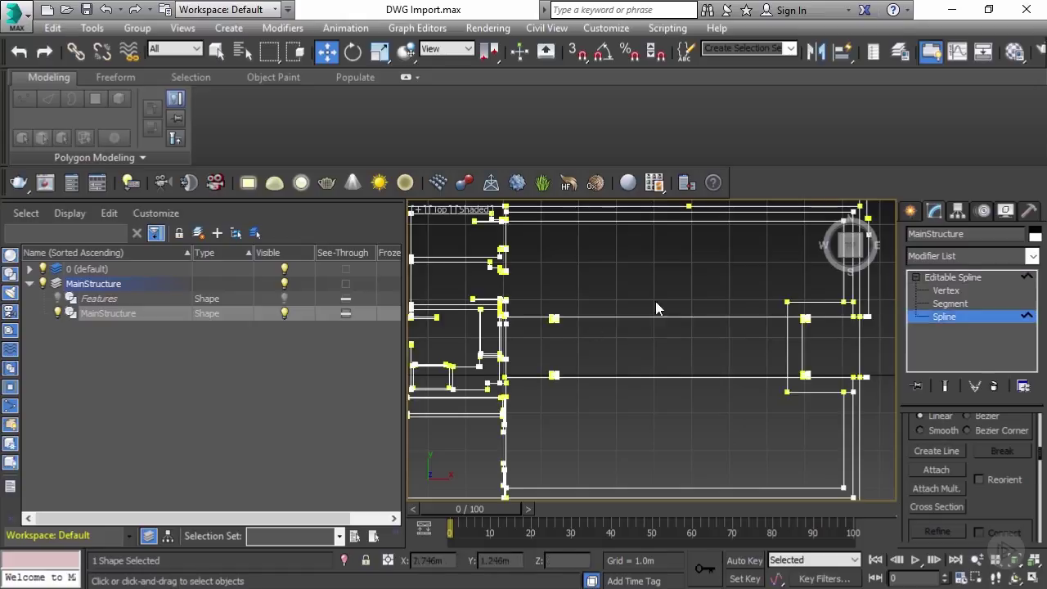
drag(680, 278, 712, 401)
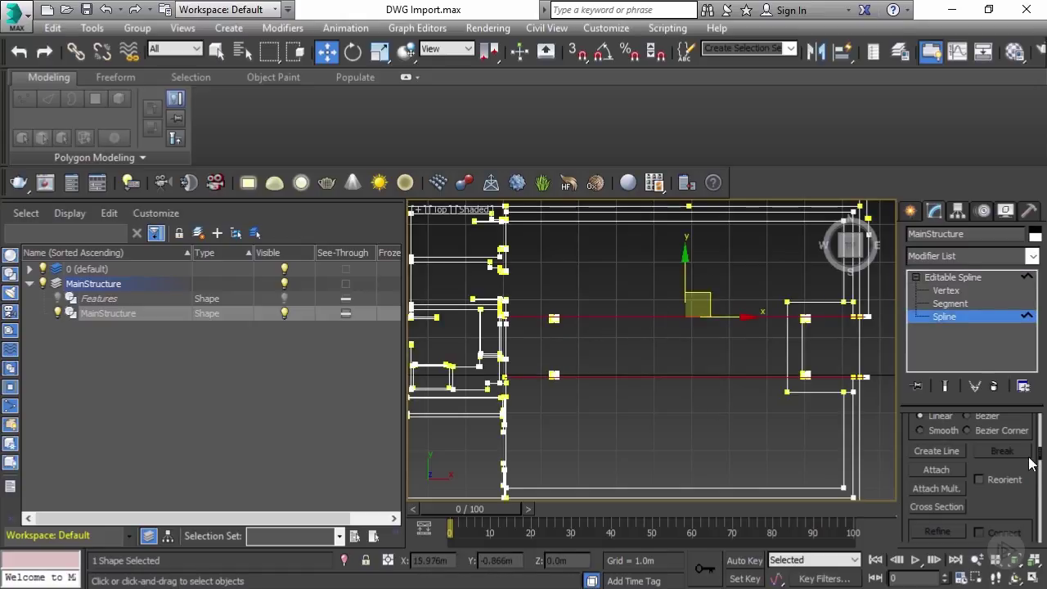
Detach the selected splines as a separate shape named Overpass and hide that shape
scroll(960, 477, down, 5)
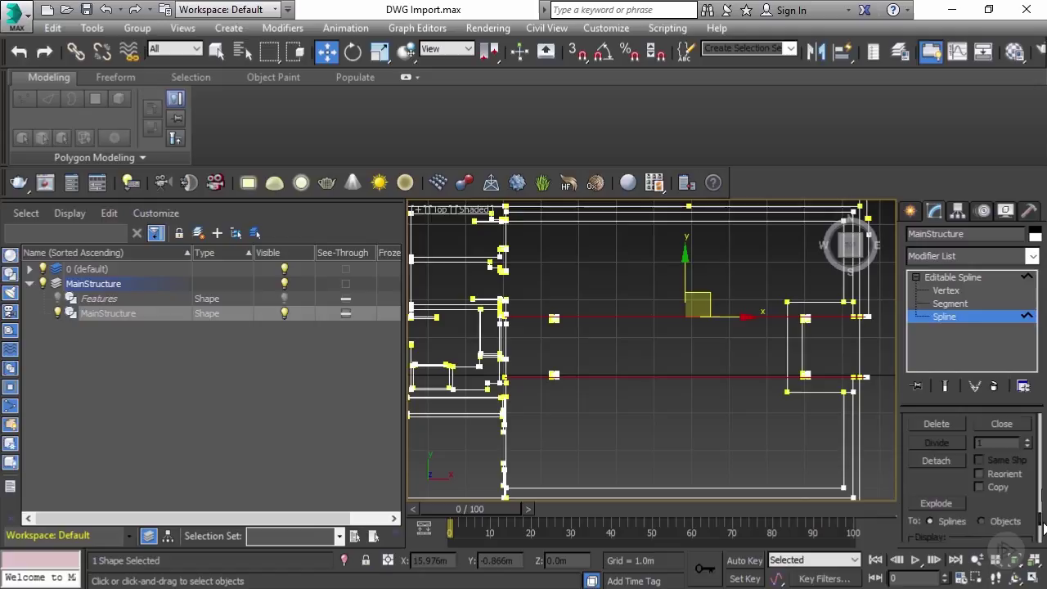
click(947, 461)
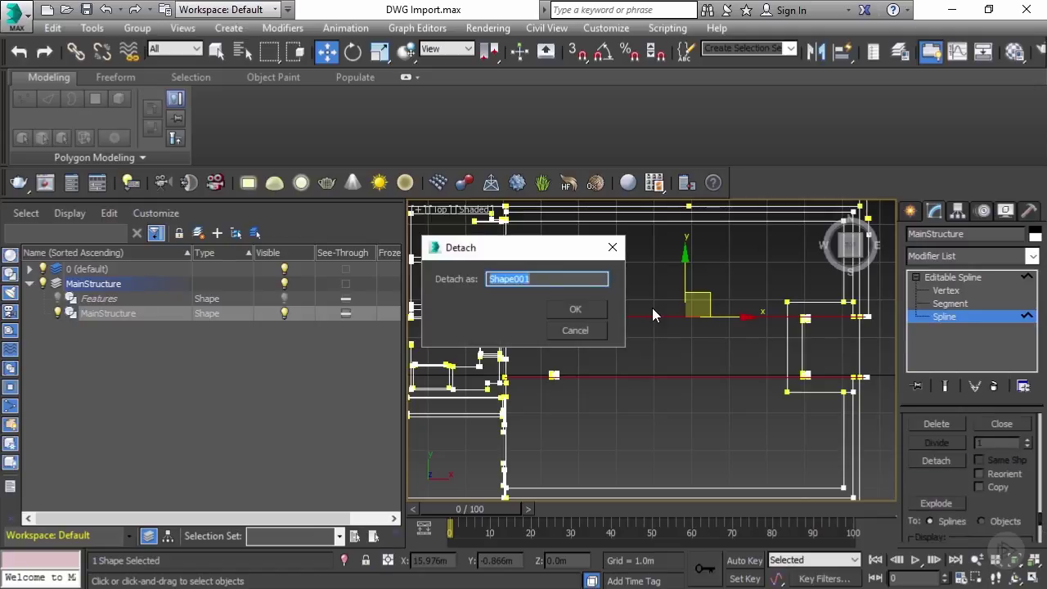
text(Overpass)
key(Return)
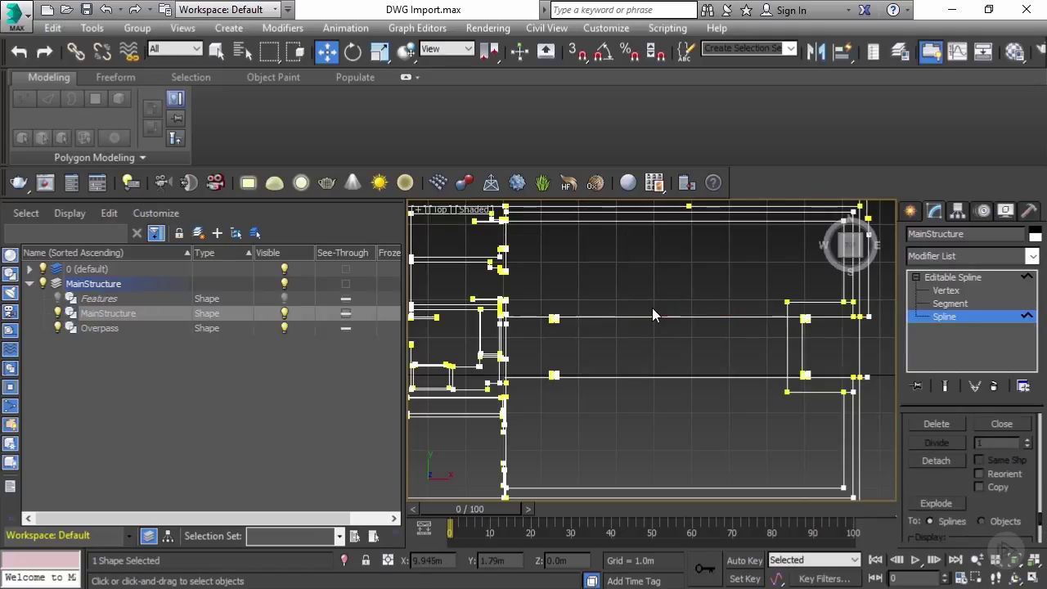
click(56, 328)
scroll(805, 282, down, 2)
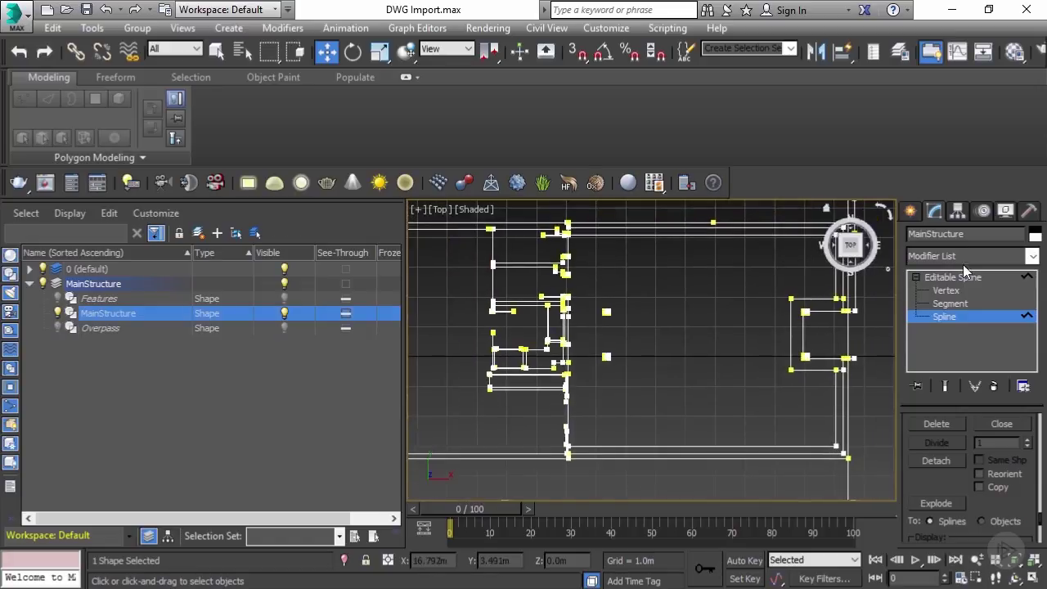
Leave spline editing on MainStructure, check the remaining structure lines and save the scene file
click(945, 316)
scroll(609, 348, up, 3)
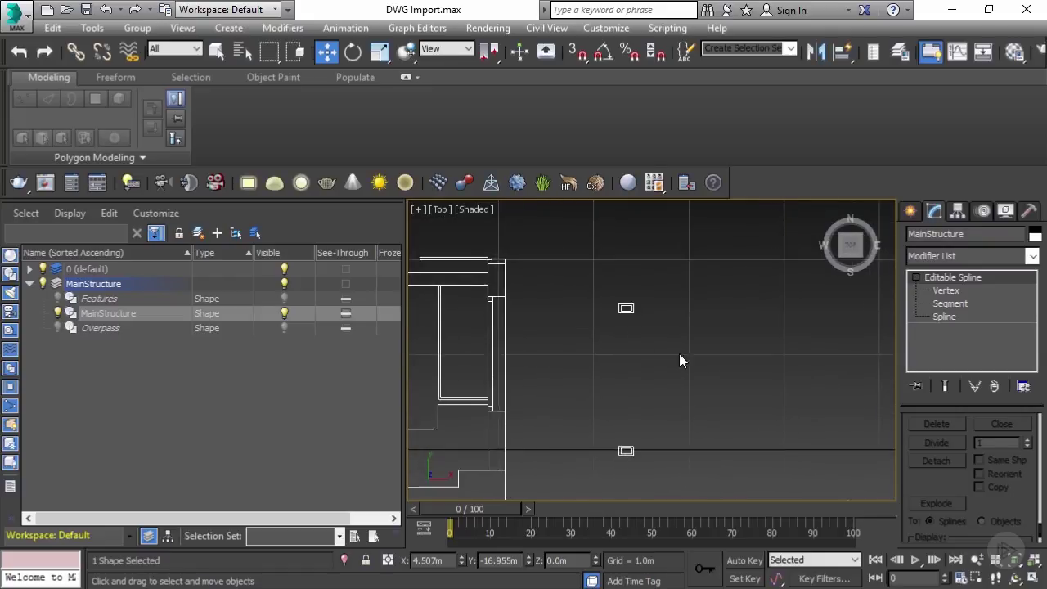
scroll(609, 372, down, 3)
scroll(599, 343, down, 3)
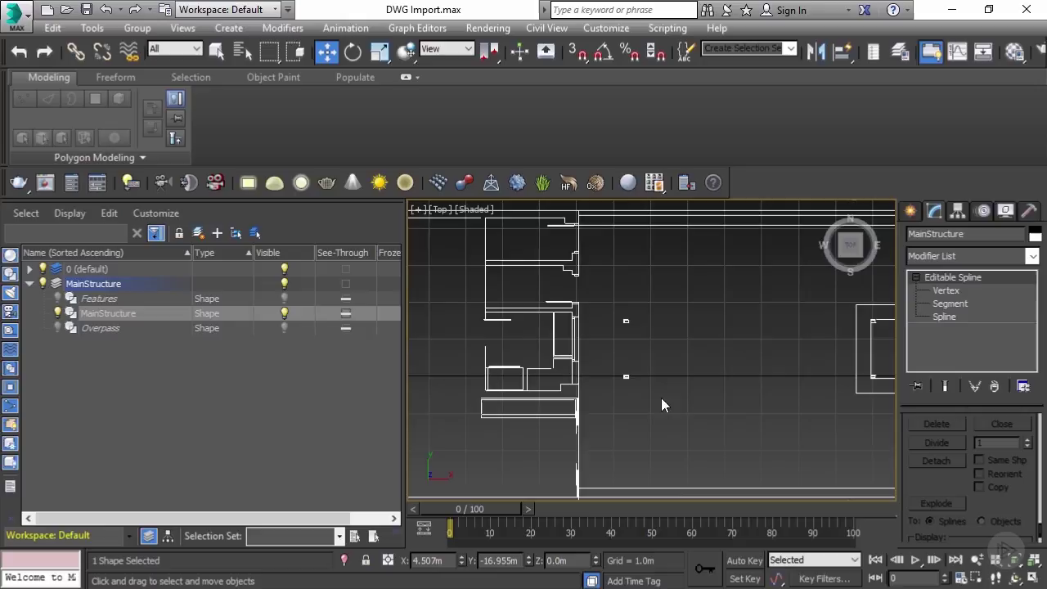
scroll(617, 368, down, 4)
middle_drag(617, 368, 855, 349)
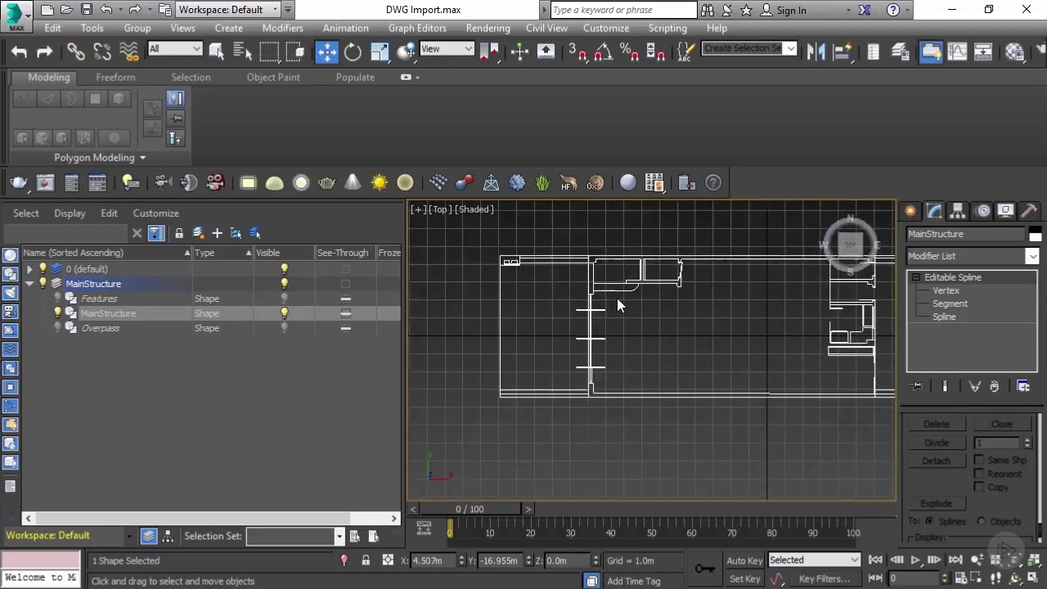
scroll(616, 298, down, 1)
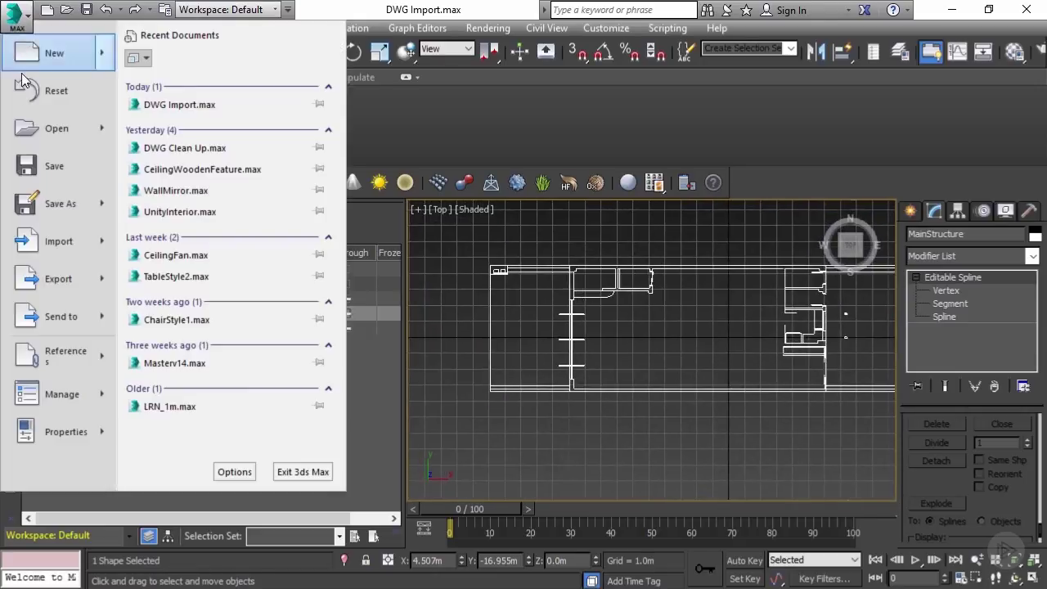
click(16, 13)
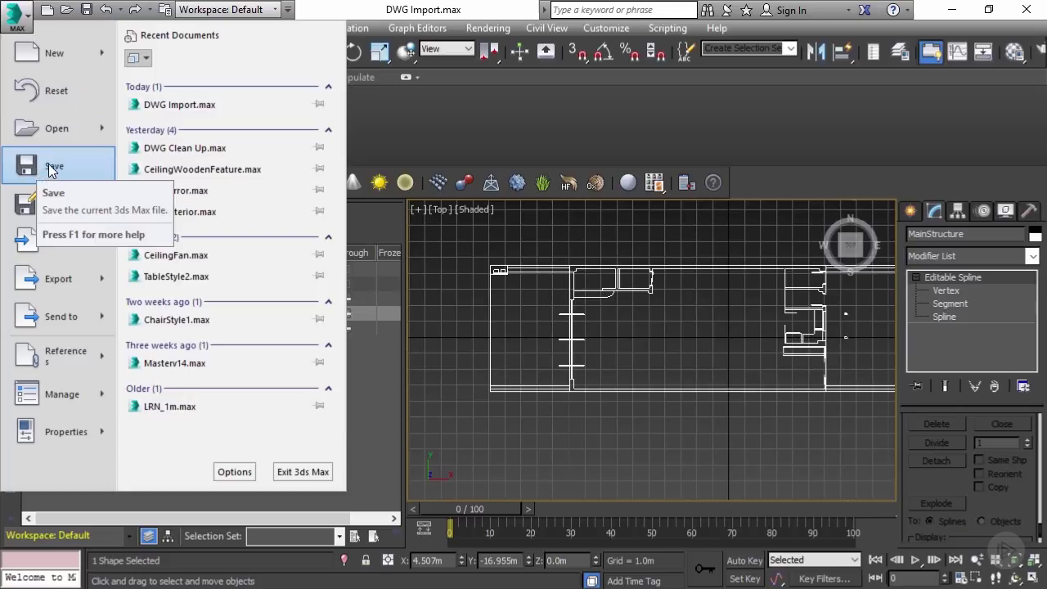
click(50, 168)
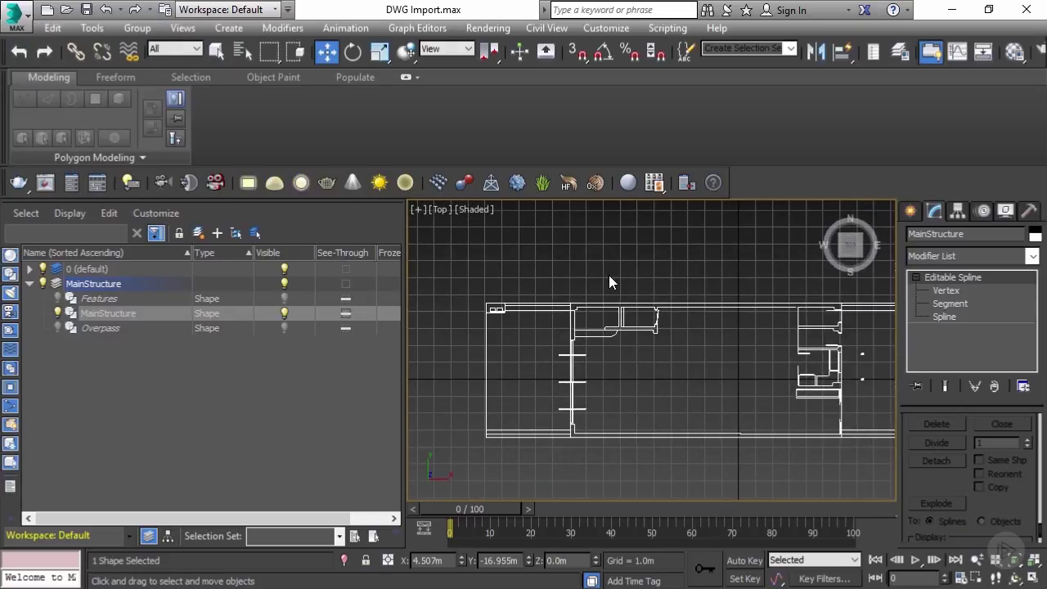
Apply an Extrude modifier to the MainStructure shape in the perspective view
scroll(608, 275, down, 3)
middle_drag(609, 274, 710, 371)
key(p)
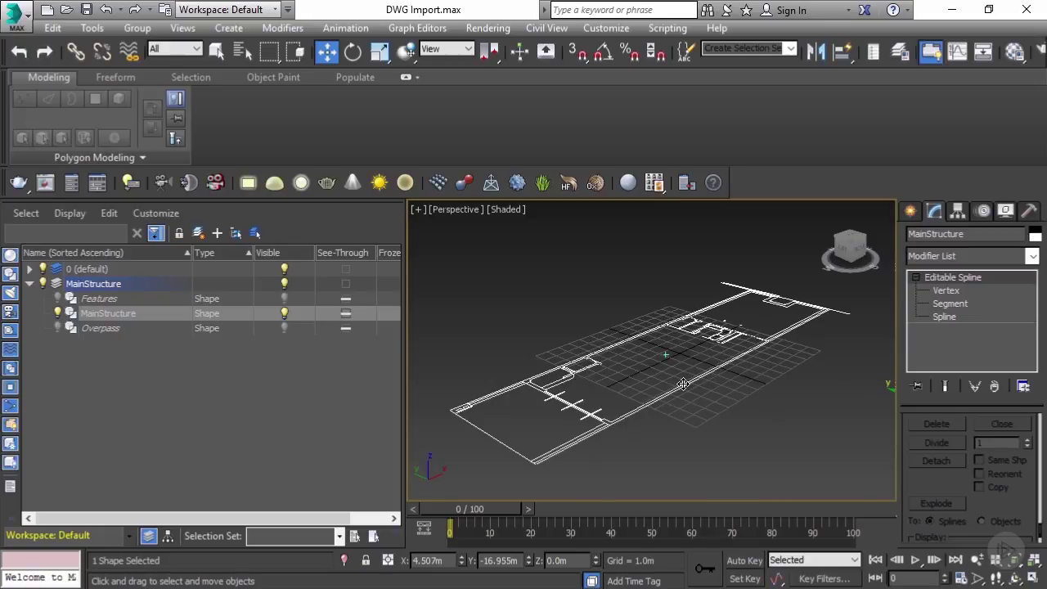
scroll(683, 383, up, 2)
alt+middle_drag(682, 383, 686, 415)
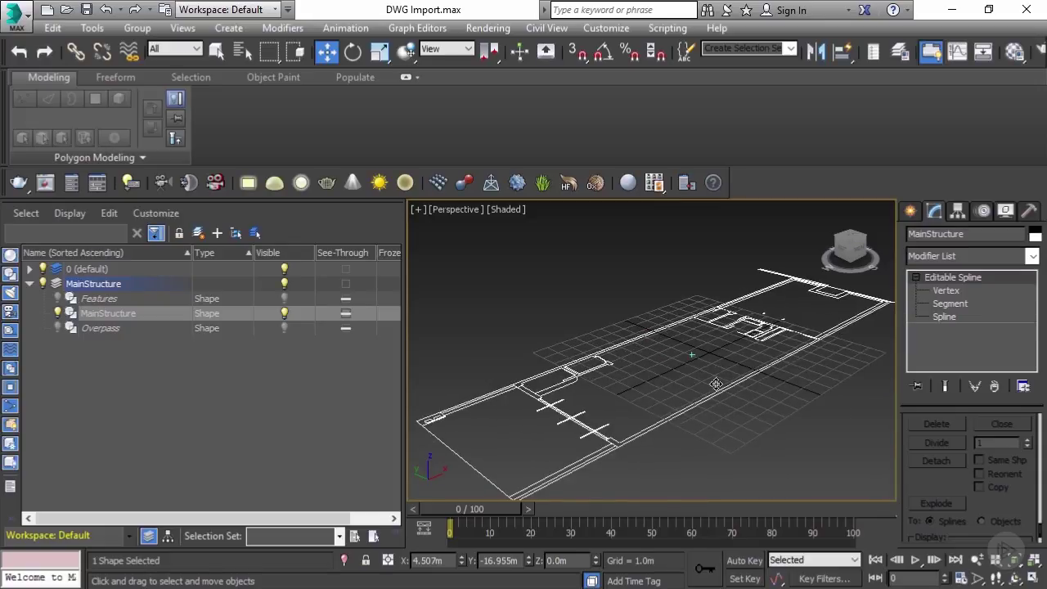
click(967, 276)
click(1012, 278)
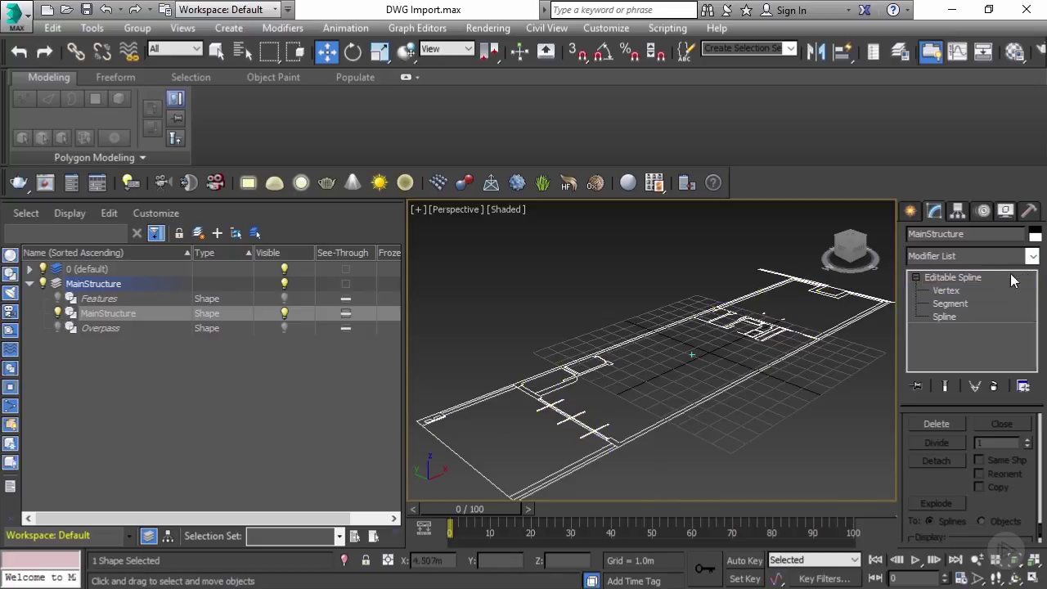
click(1034, 260)
drag(1029, 119, 1042, 197)
click(955, 246)
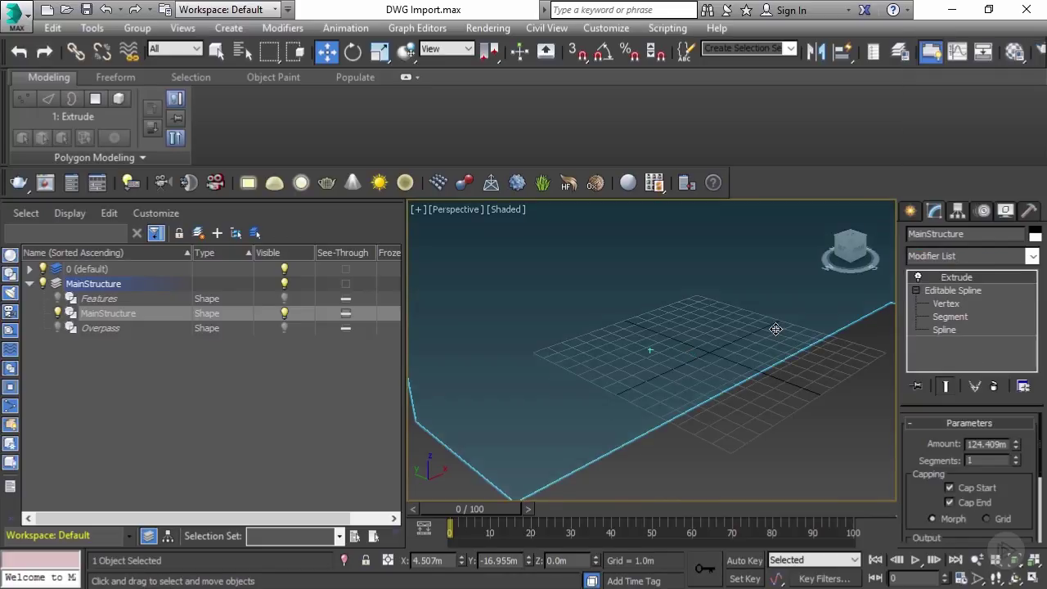
Set the Extrude amount of MainStructure to 3.16 m
scroll(776, 330, down, 5)
alt+middle_drag(782, 341, 756, 316)
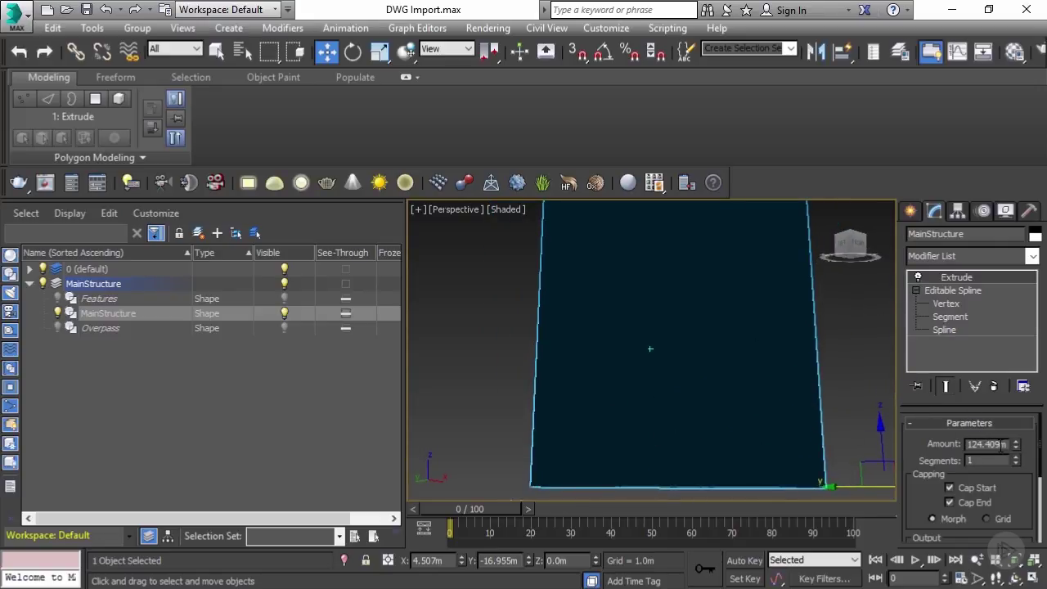
drag(1006, 444, 939, 444)
text(3.16)
key(Return)
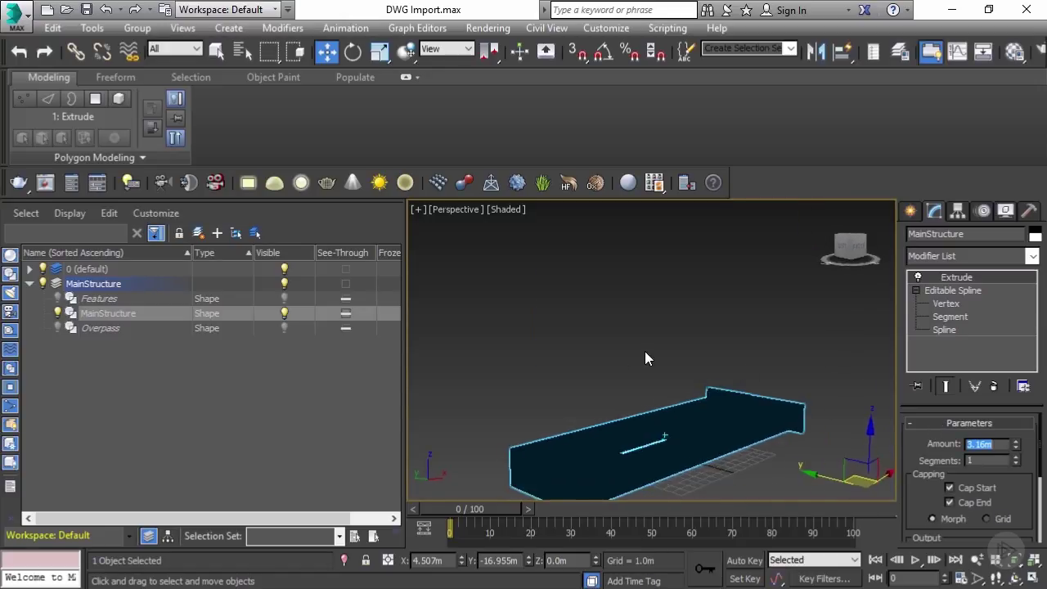
alt+middle_drag(645, 350, 877, 410)
scroll(645, 352, up, 3)
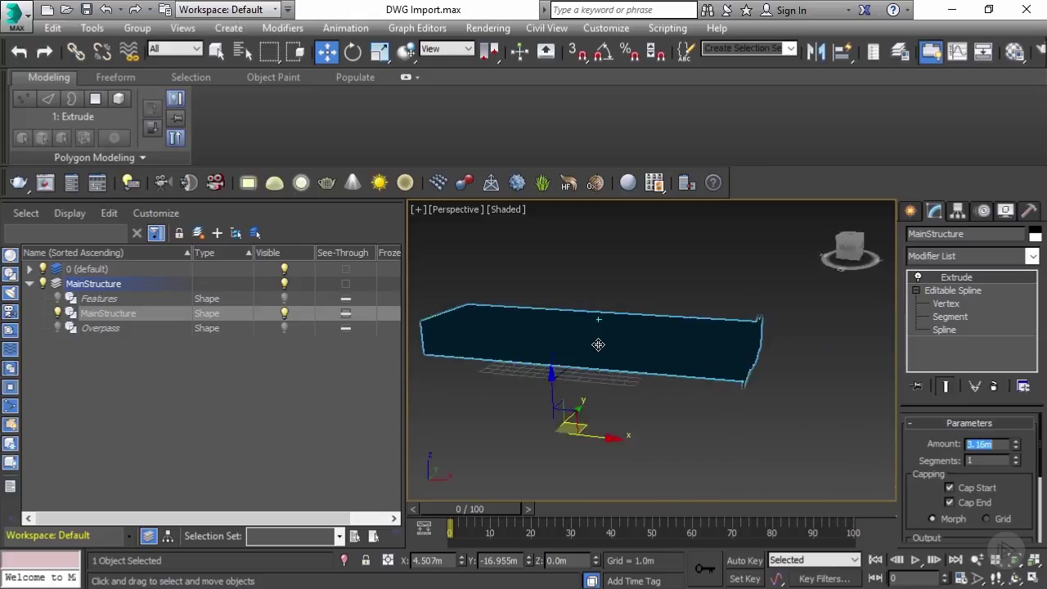
Collapse the modifier stack of MainStructure and convert the object to an Editable Poly
right_click(949, 279)
click(855, 376)
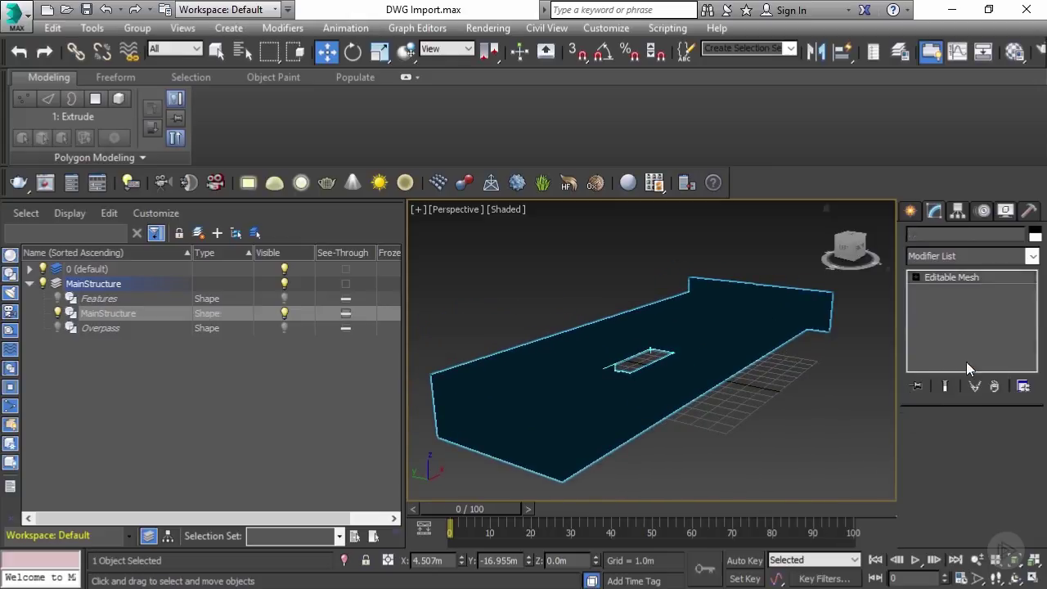
right_click(962, 276)
click(953, 413)
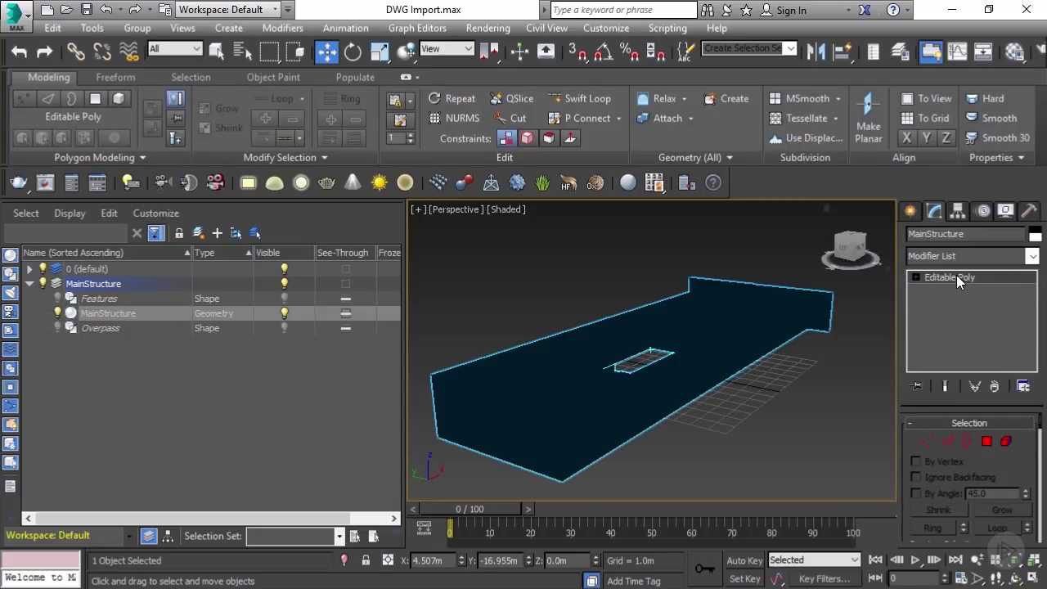
Assign the 02 - Default material to the MainStructure object
click(535, 265)
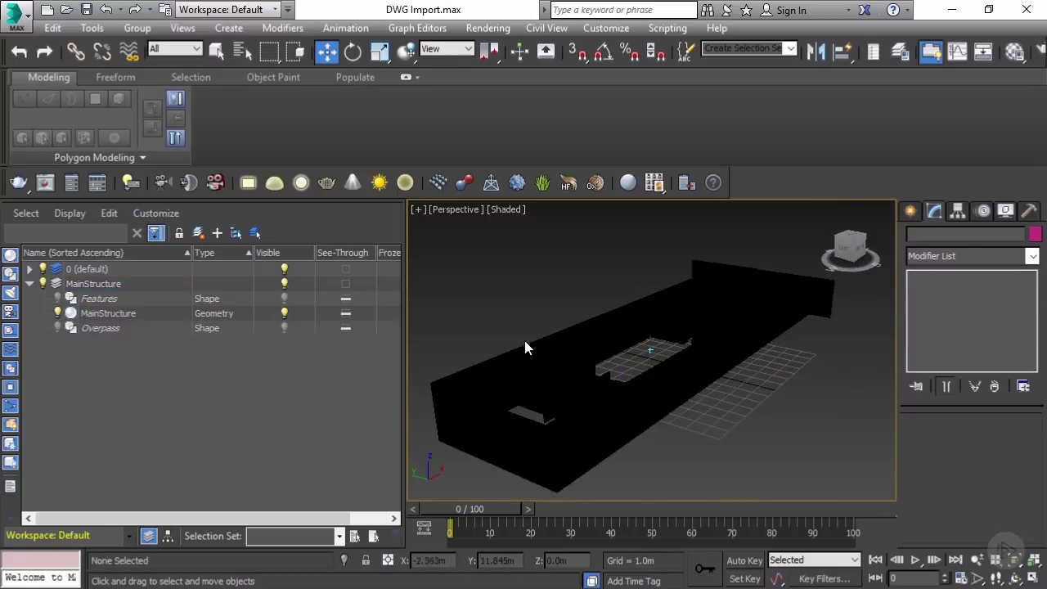
click(533, 374)
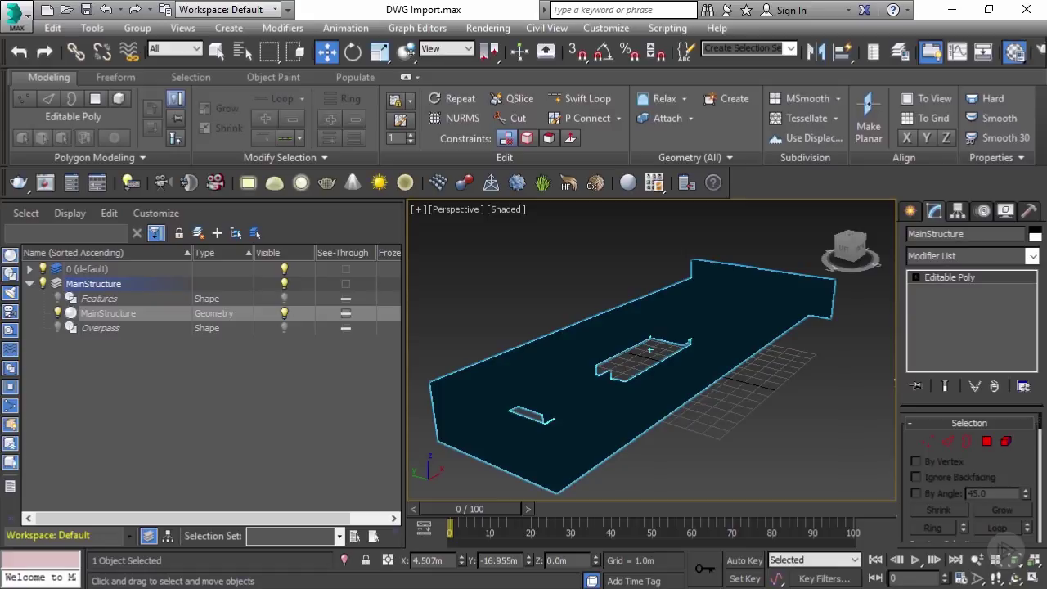
key(m)
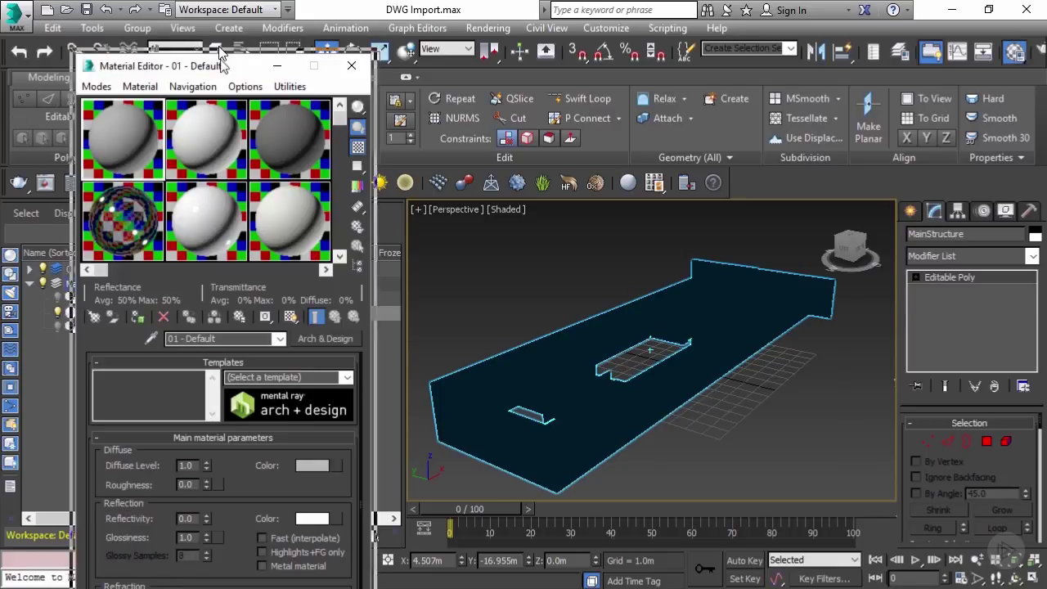
click(205, 82)
click(135, 286)
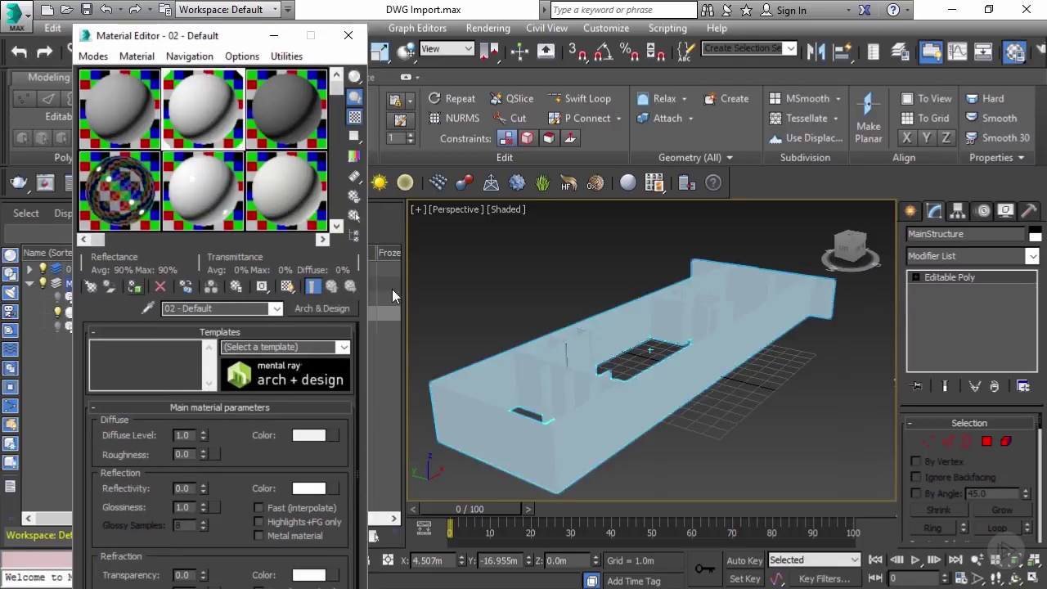
Close the Material Editor, show the perspective view shaded with edged faces, and clear the selection
click(347, 35)
key(F4)
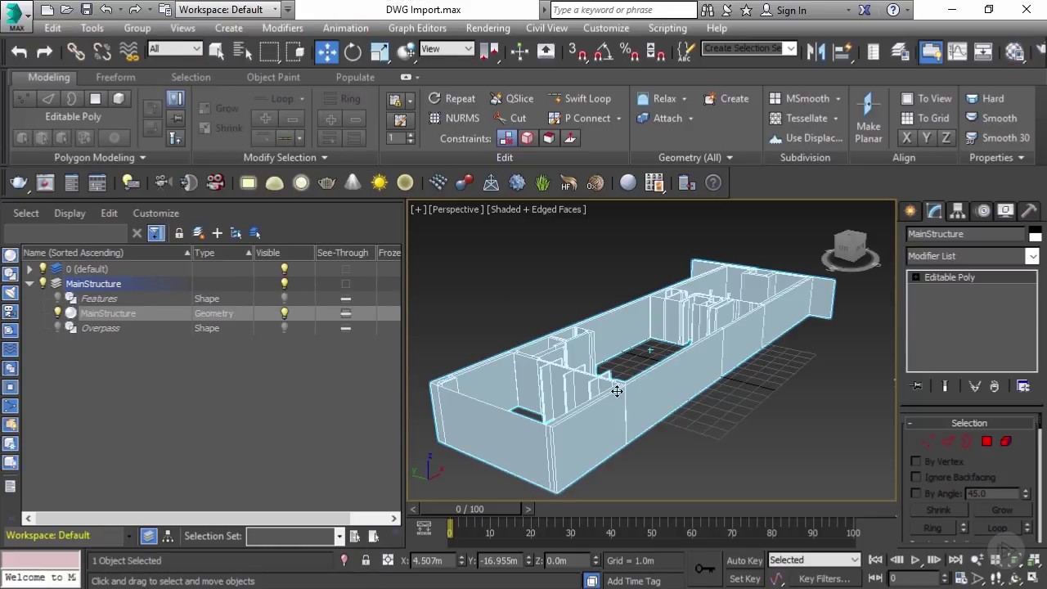
alt+middle_drag(625, 400, 600, 264)
click(600, 264)
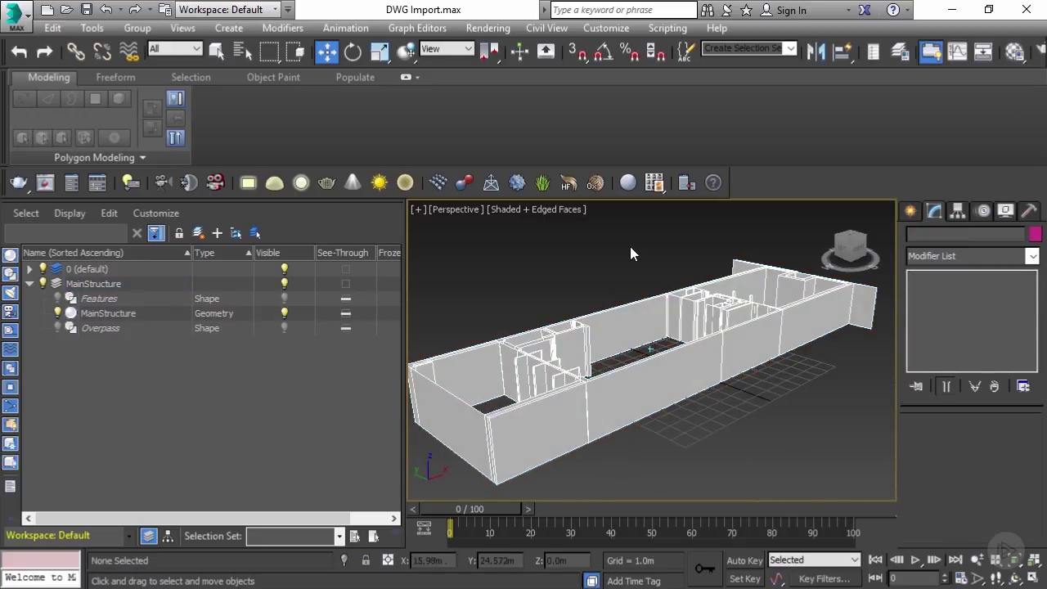
Set the object colour of MainStructure to black and deselect it
click(643, 334)
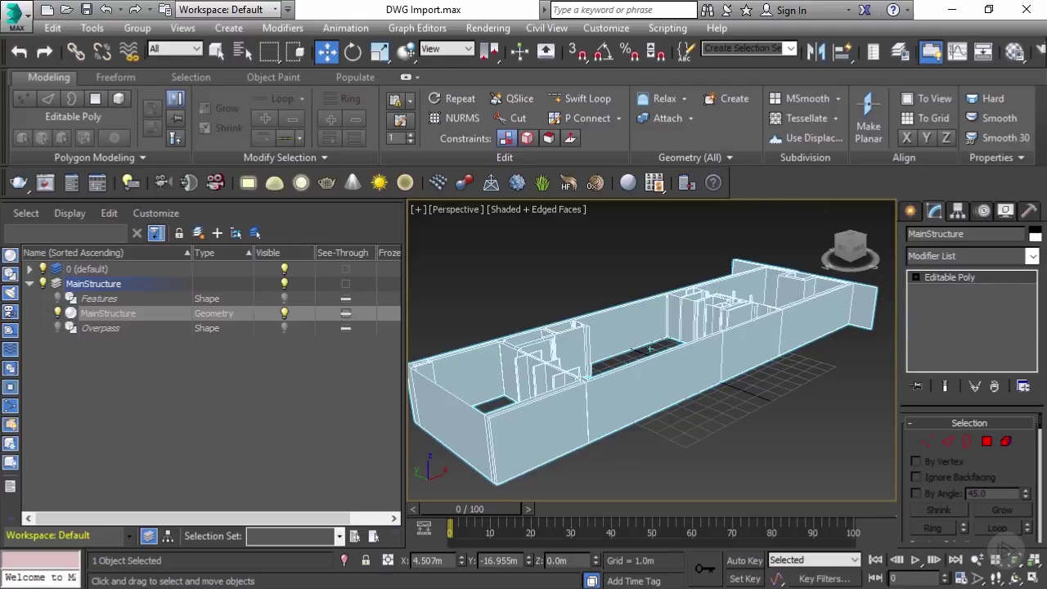
drag(0, 327, 391, 311)
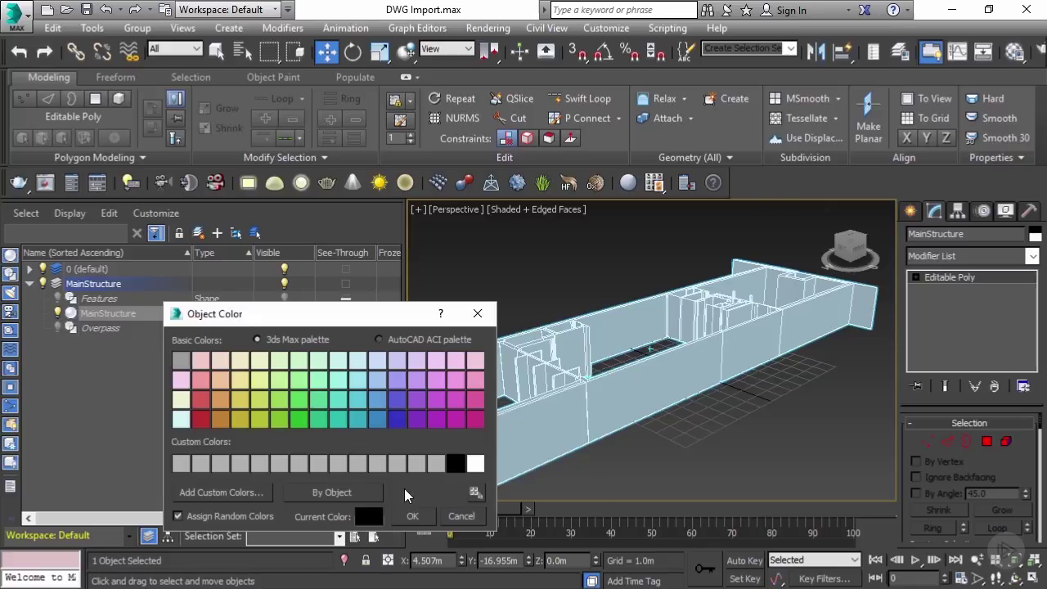
click(412, 516)
click(822, 416)
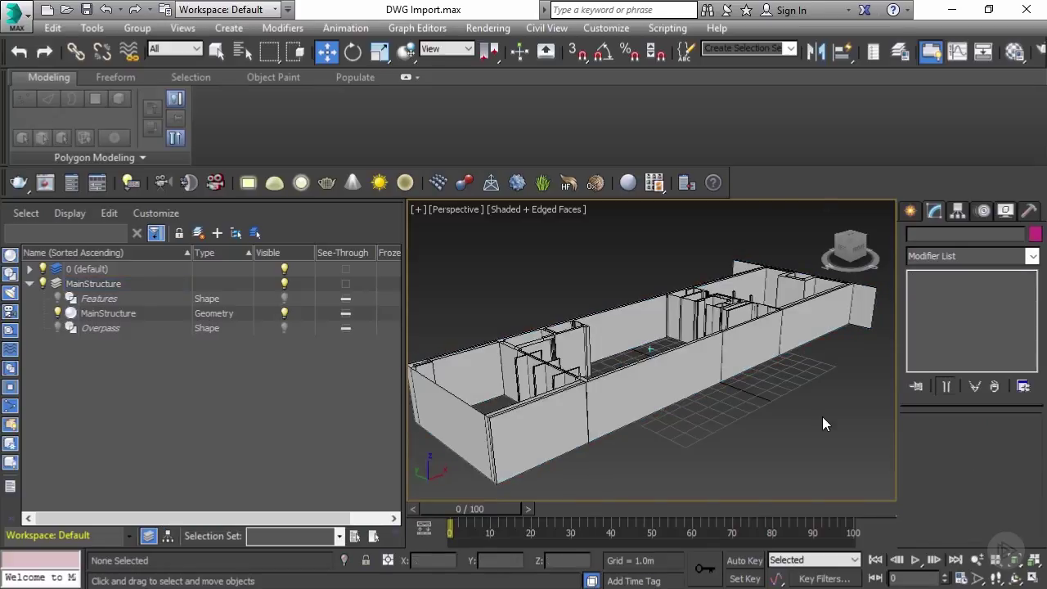
Select MainStructure and, at Polygon level, delete the wall polygons closing off the building's end beyond the freestanding partition panels
alt+middle_drag(821, 417, 729, 262)
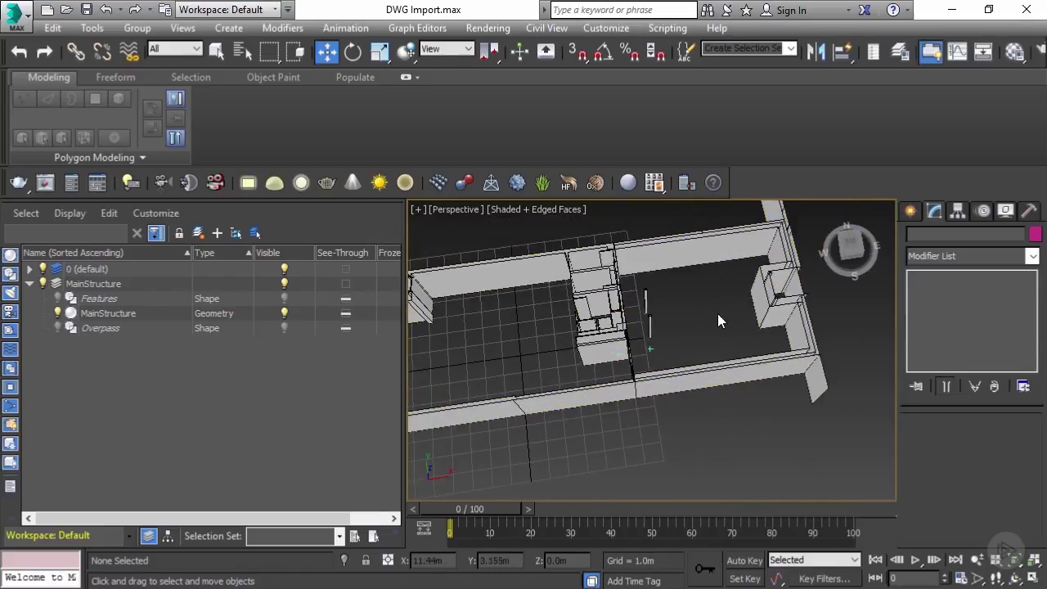
alt+middle_drag(708, 345, 607, 425)
click(534, 398)
click(915, 278)
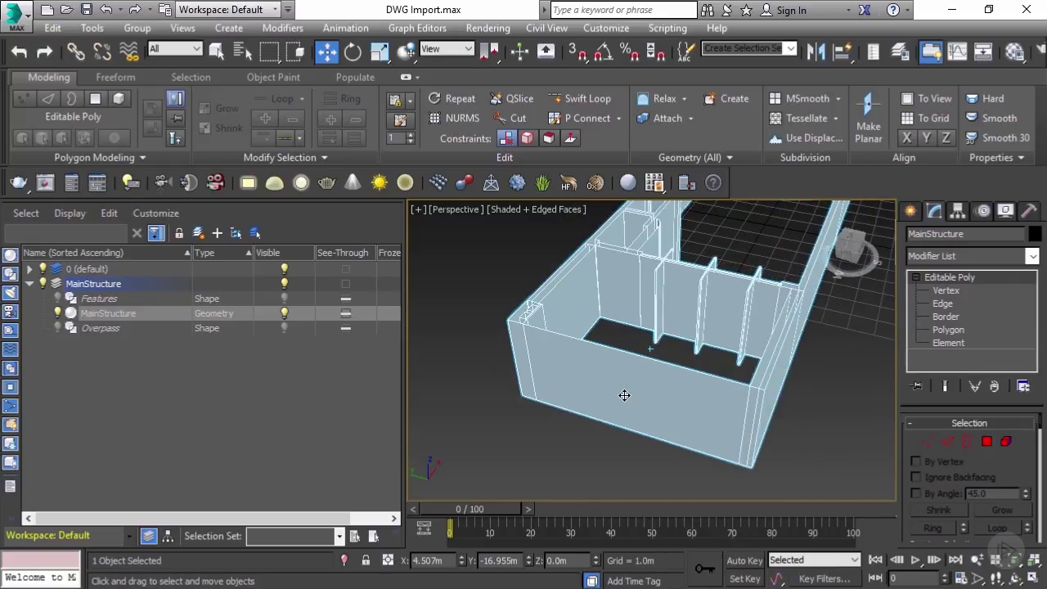
alt+middle_drag(624, 395, 728, 371)
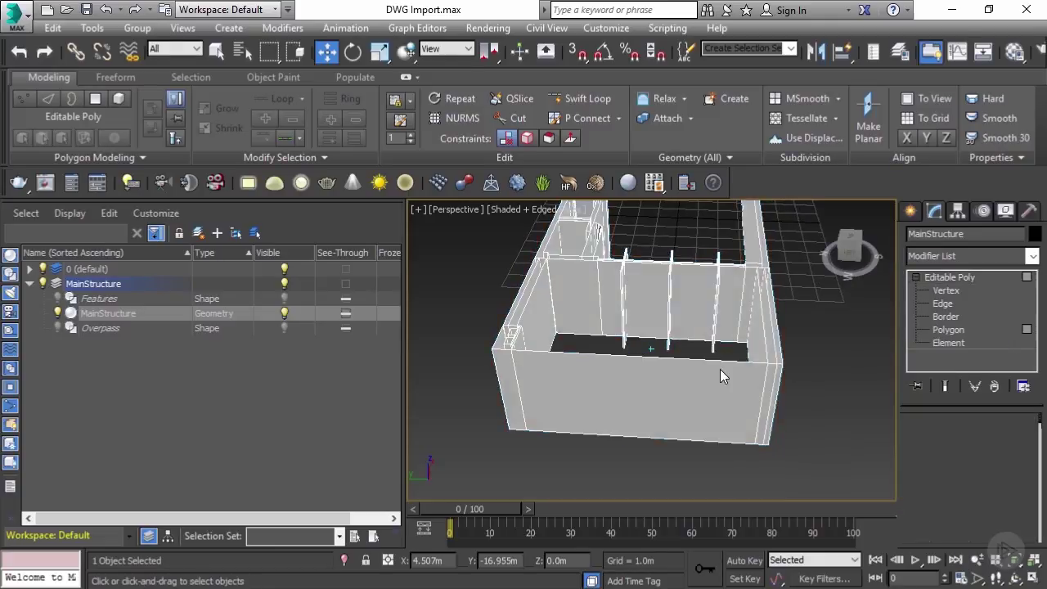
alt+middle_drag(719, 369, 676, 284)
key(4)
click(768, 399)
key(Delete)
click(666, 315)
key(Delete)
Delete the cross-wall polygons linking the partition panels near the opened end of the building
drag(675, 285, 676, 455)
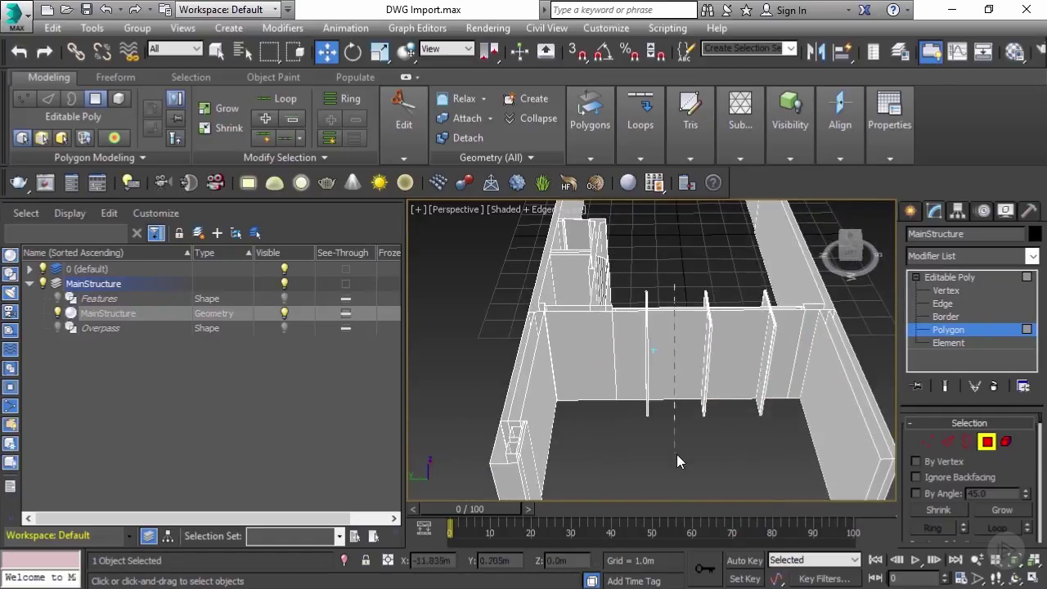
key(Delete)
alt+middle_drag(680, 448, 700, 302)
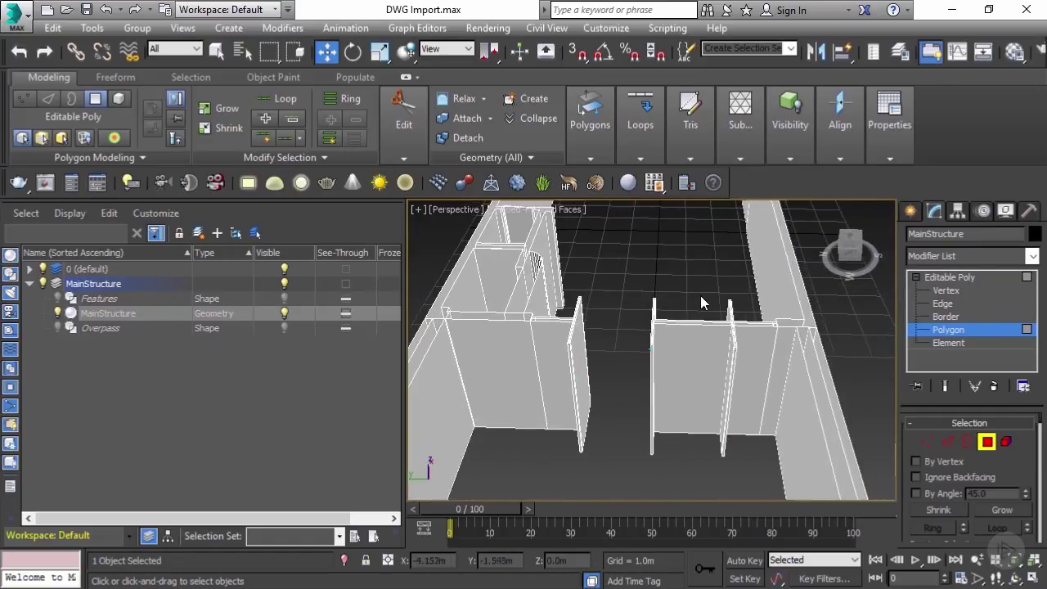
key(Delete)
alt+middle_drag(687, 462, 664, 312)
click(680, 460)
key(Delete)
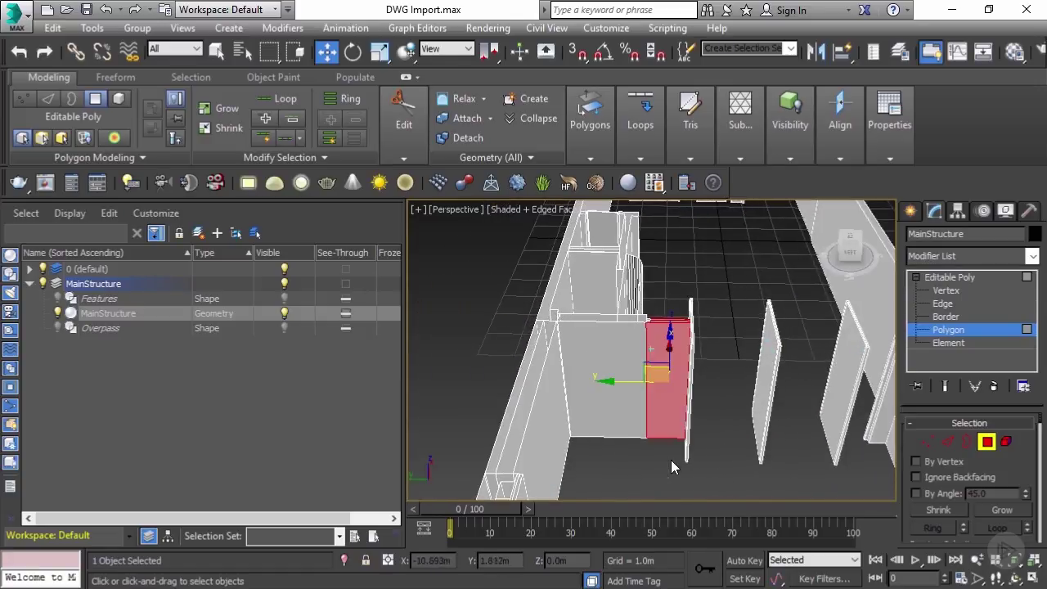
Delete the wall polygons blocking the passage between the far interior room block and the long side wall, and leave Polygon editing
alt+middle_drag(671, 466, 748, 376)
scroll(698, 423, up, 3)
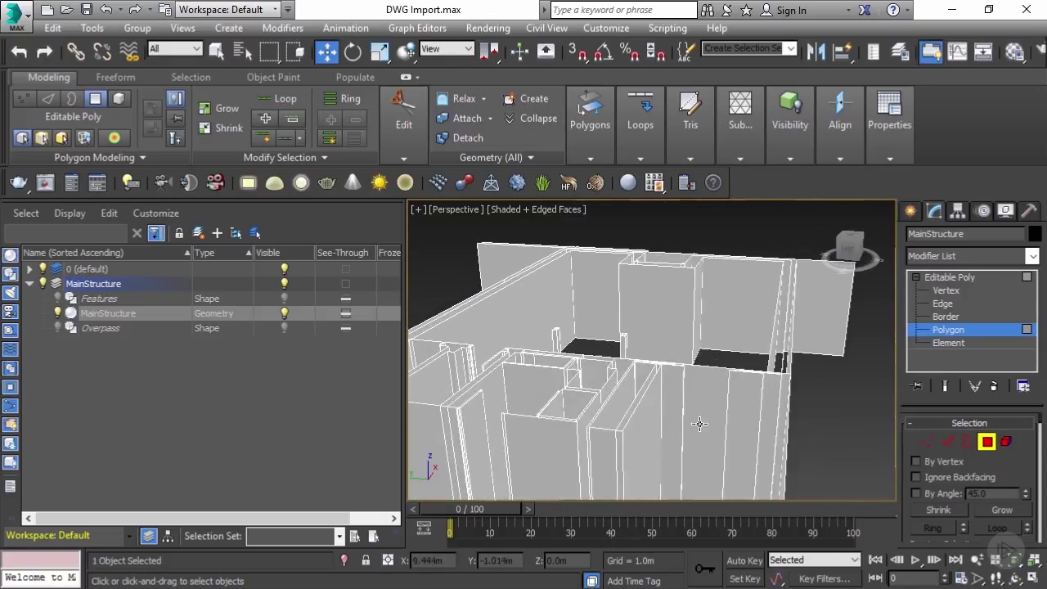
middle_drag(699, 423, 677, 444)
scroll(717, 305, up, 2)
click(717, 369)
alt+middle_drag(685, 401, 501, 273)
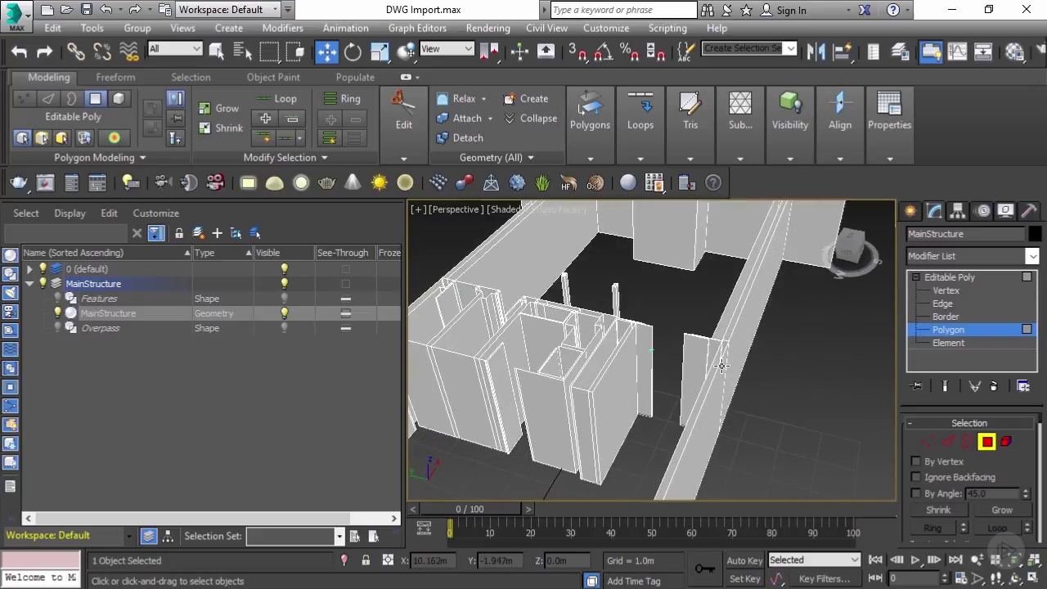
click(840, 364)
Examine the MainStructure walls and their new openings from both ends and along the sides
scroll(840, 364, down, 5)
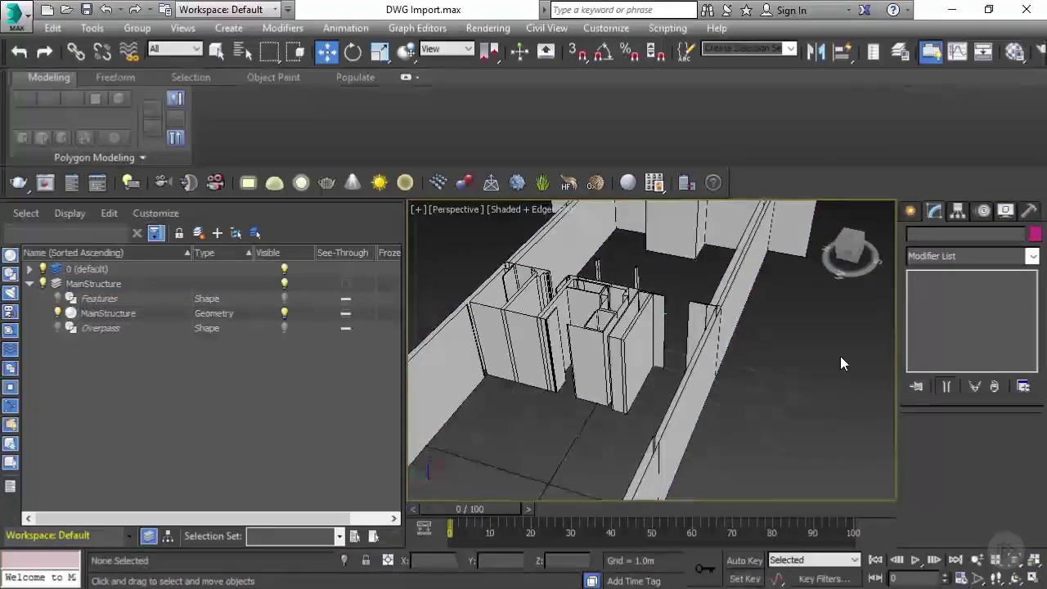
alt+middle_drag(841, 358, 730, 352)
scroll(730, 352, up, 6)
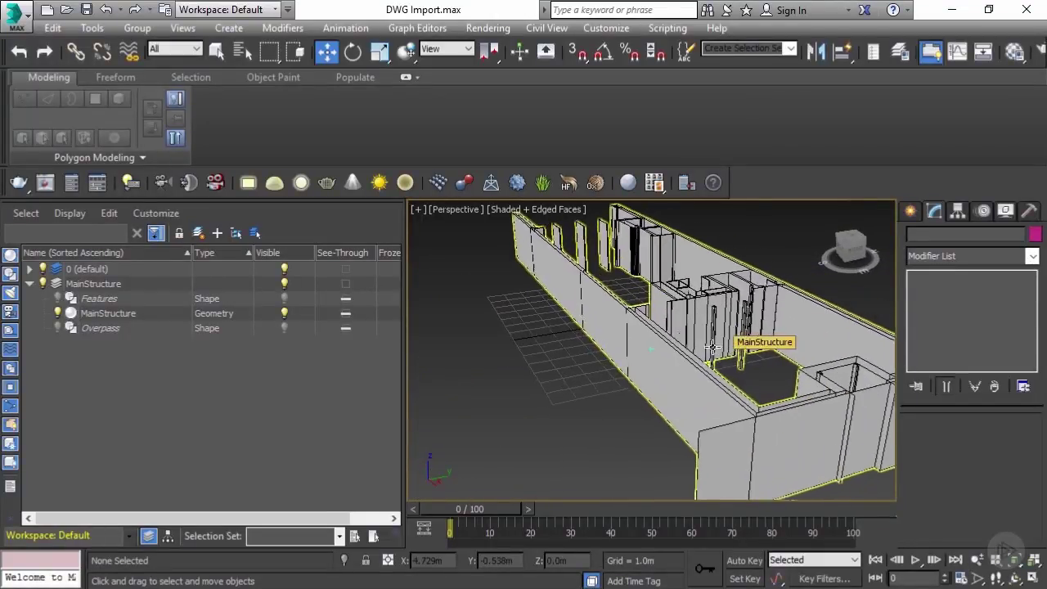
alt+middle_drag(671, 315, 700, 357)
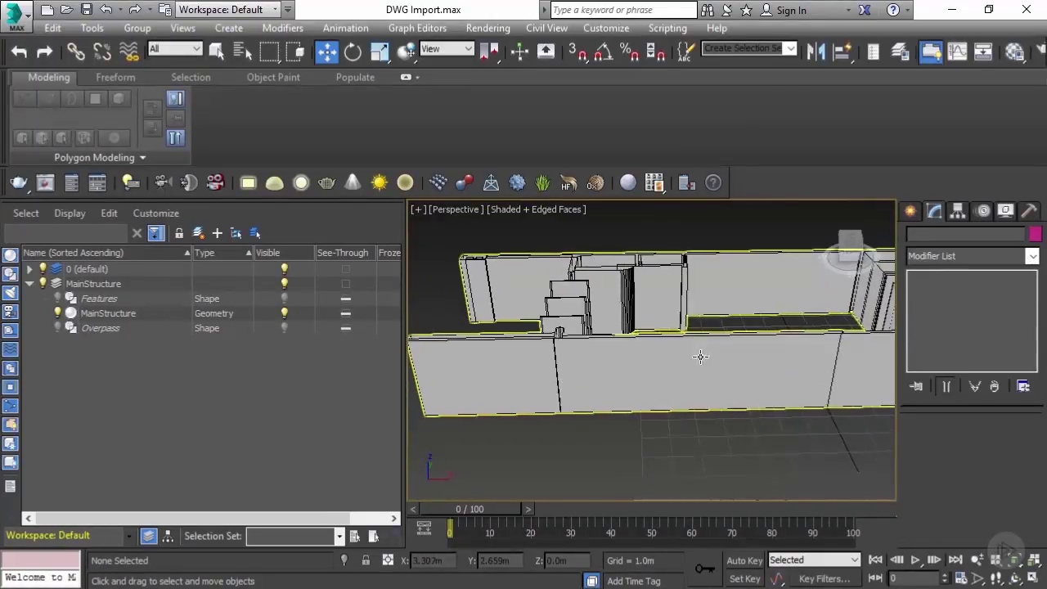
alt+middle_drag(578, 344, 651, 343)
scroll(626, 333, up, 4)
scroll(626, 334, down, 6)
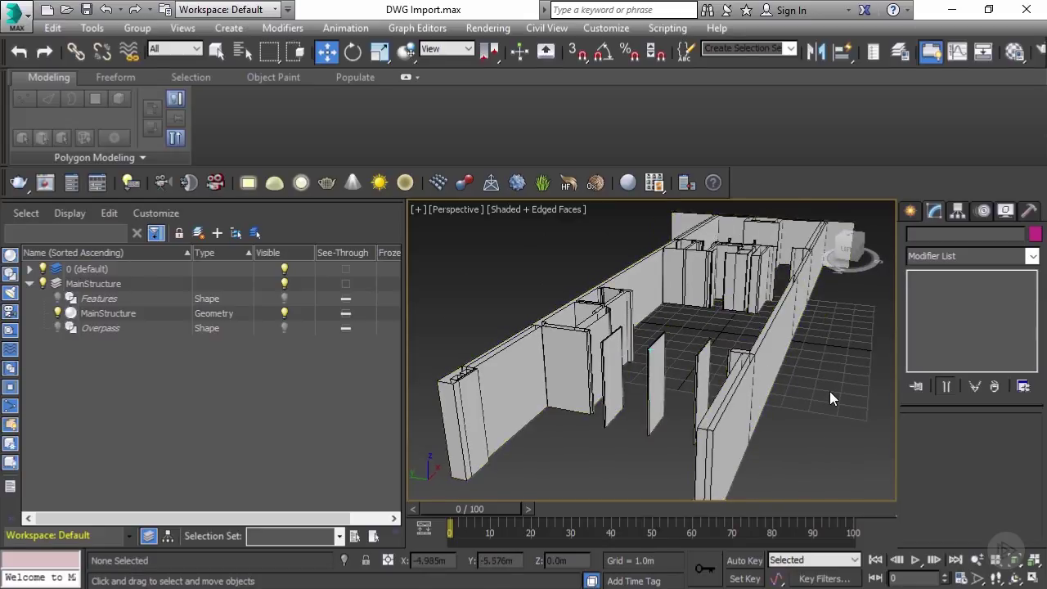
scroll(829, 391, down, 3)
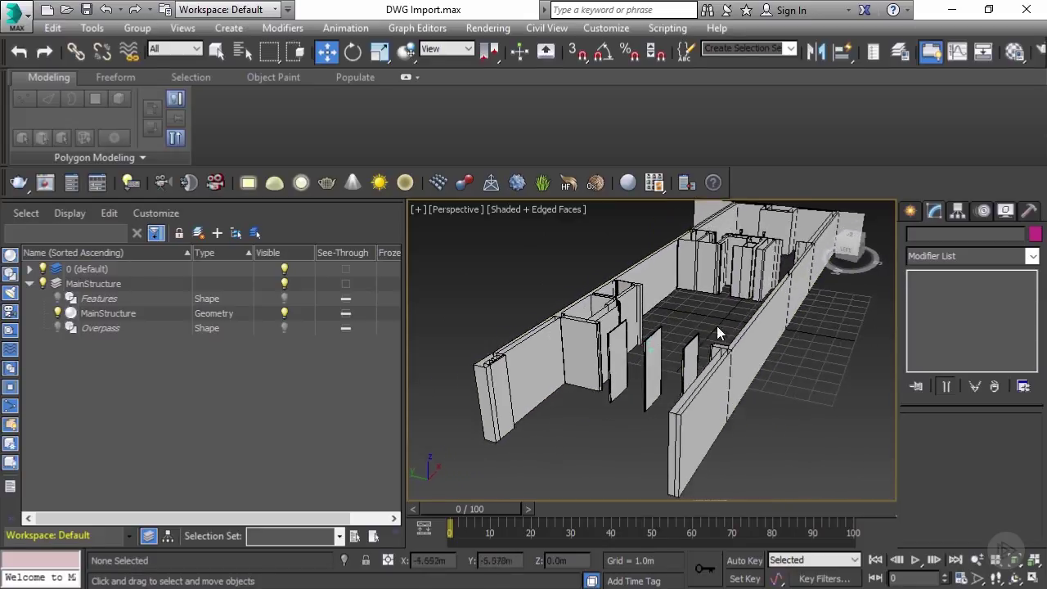
Unhide the Features and Overpass shapes and review them together with the extruded walls
click(58, 327)
scroll(534, 255, up, 1)
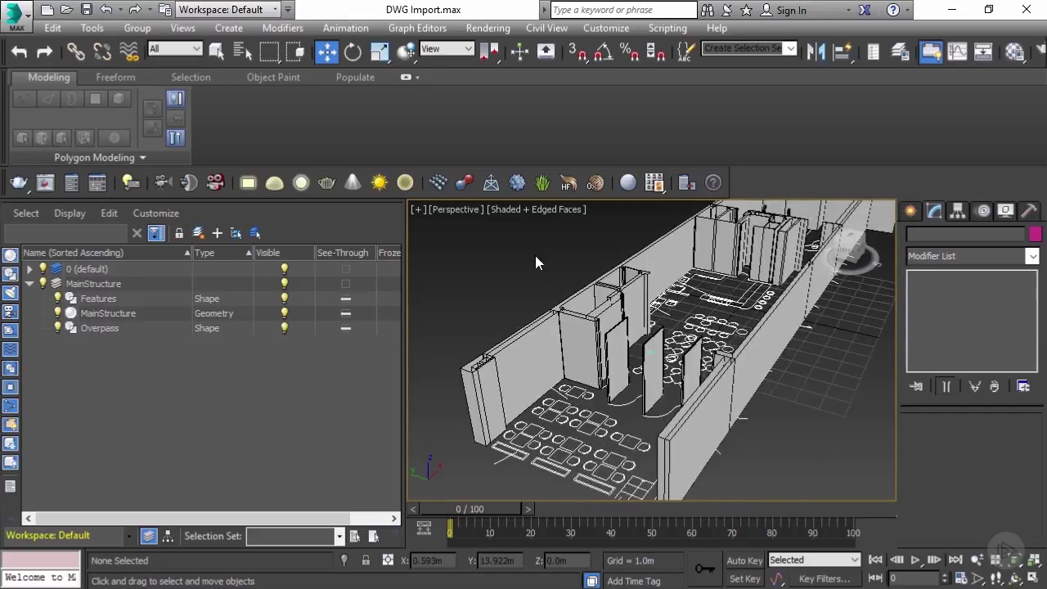
alt+middle_drag(535, 255, 652, 391)
scroll(563, 283, down, 2)
scroll(589, 407, up, 3)
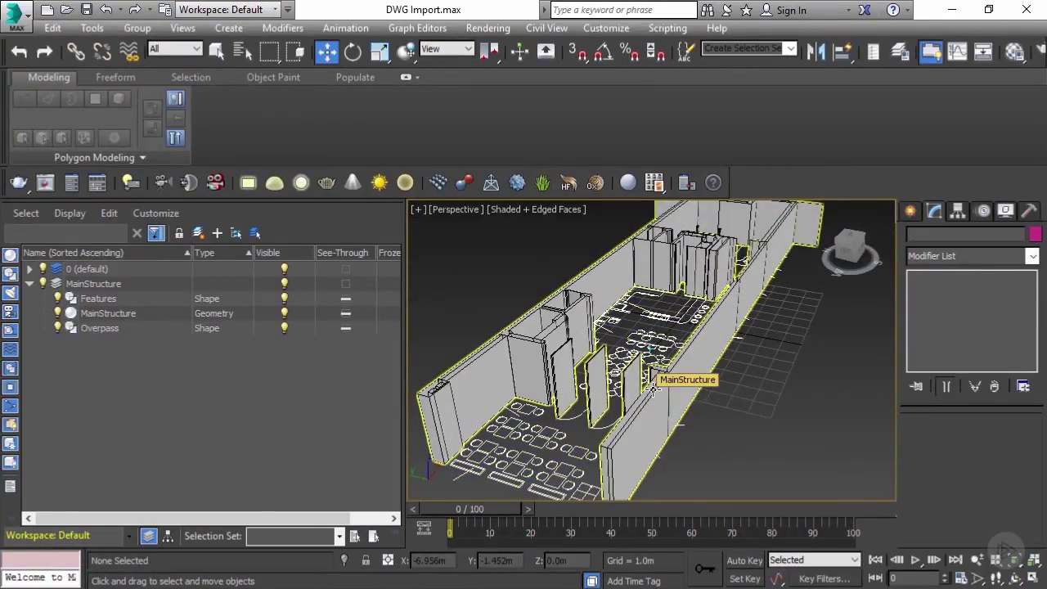
alt+middle_drag(655, 376, 804, 320)
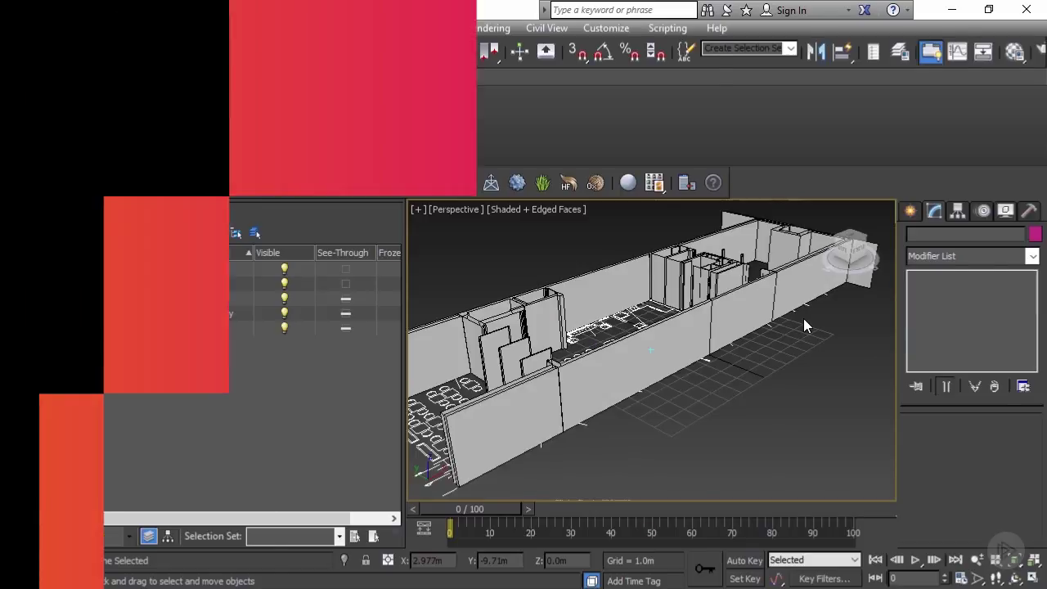